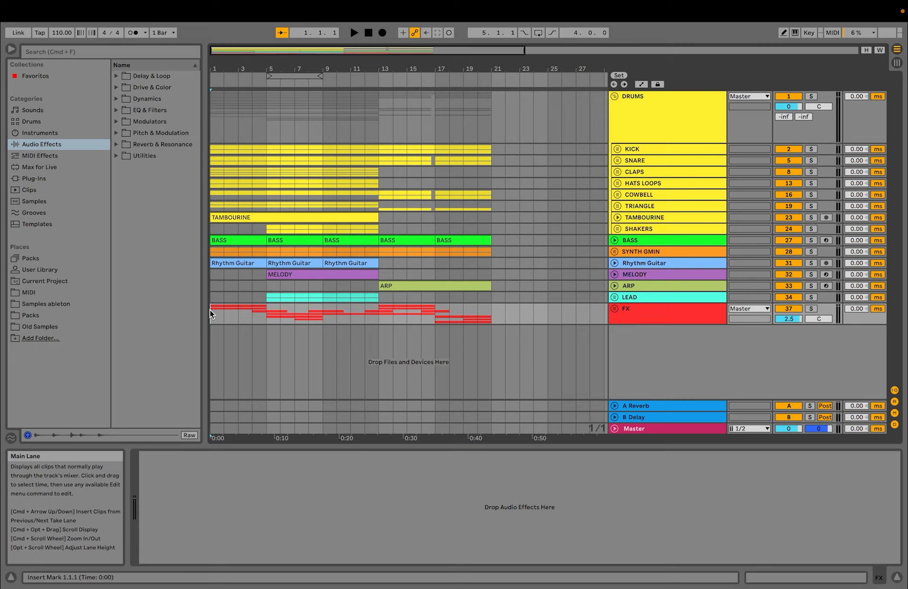
Play the full arrangement from bar 1, then play the soloed DRUMS group from the start.
key(space)
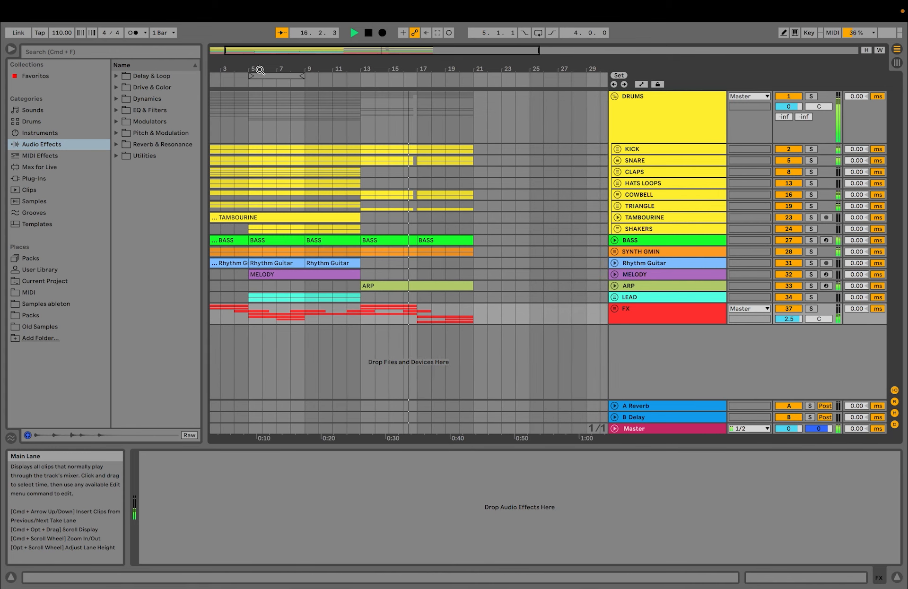
drag(278, 70, 292, 70)
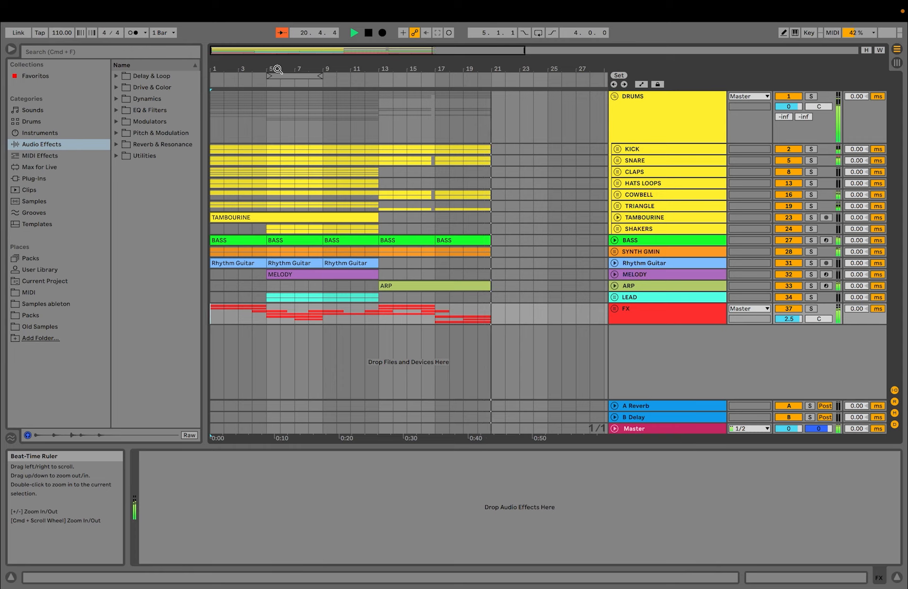
key(space)
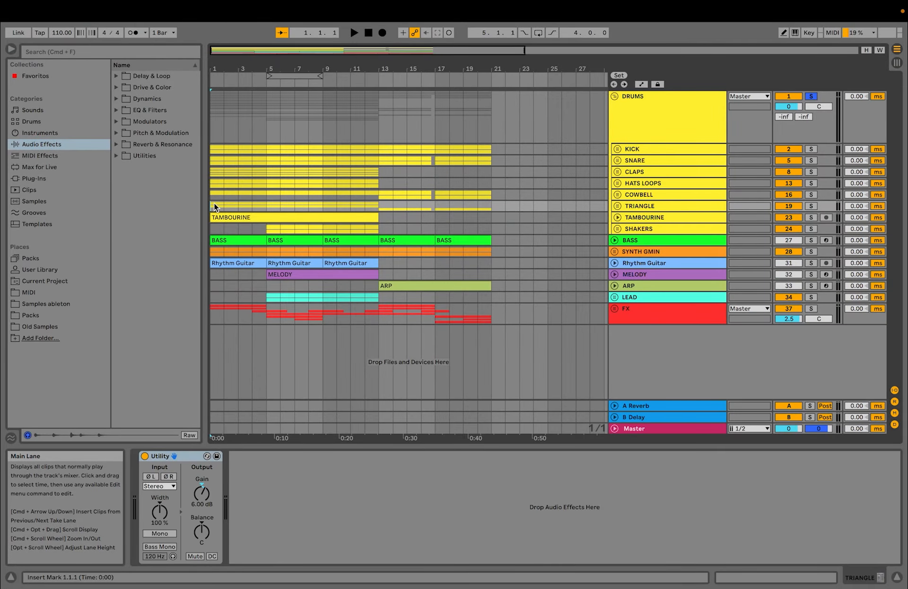
key(space)
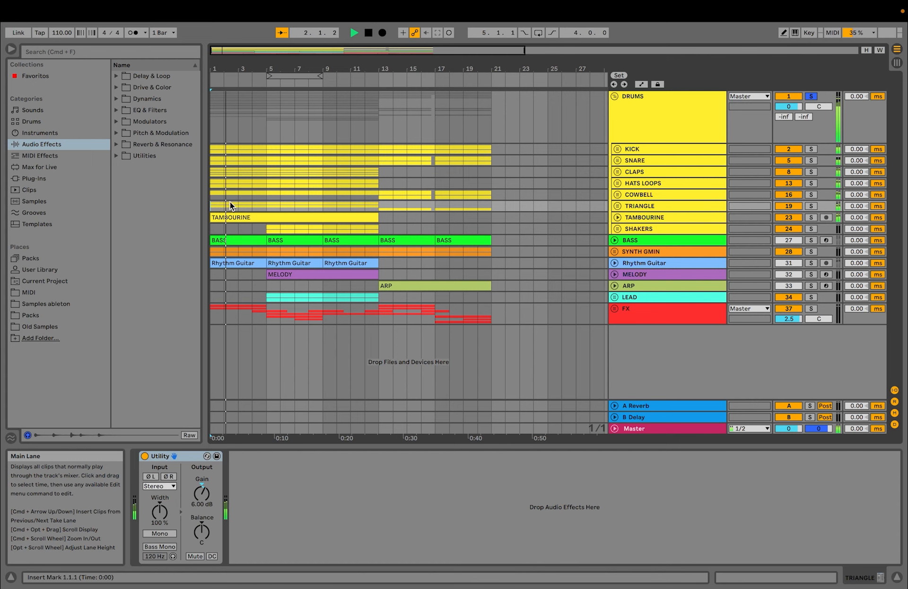
Unfold the KICK group and listen to kick layers 1 and 2 soloed one after the other.
click(618, 150)
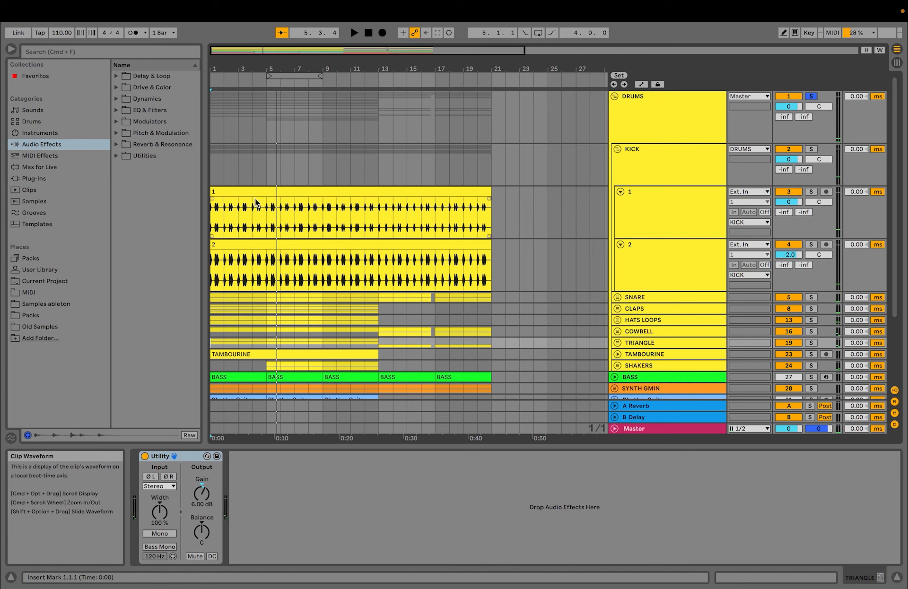
click(243, 192)
click(236, 243)
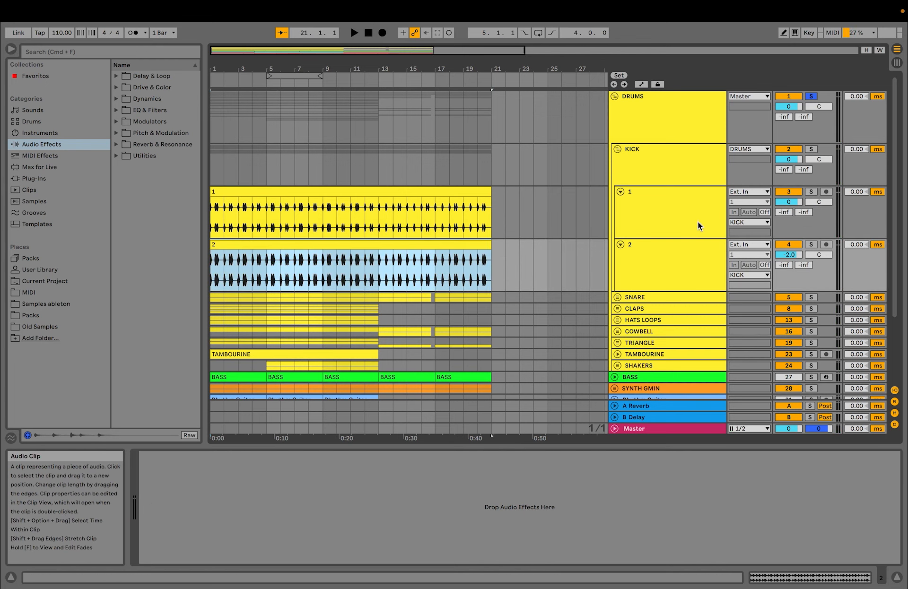
click(811, 191)
key(space)
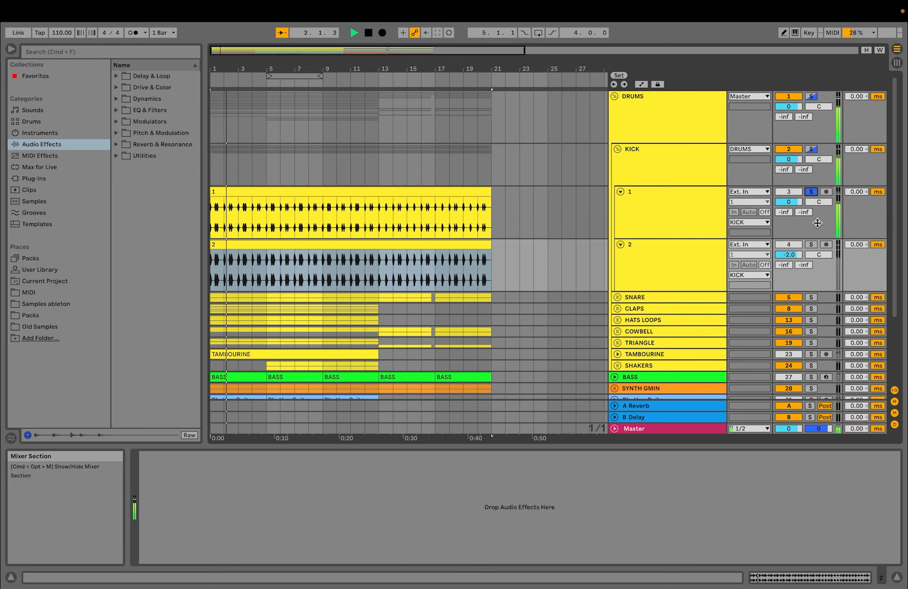
click(811, 245)
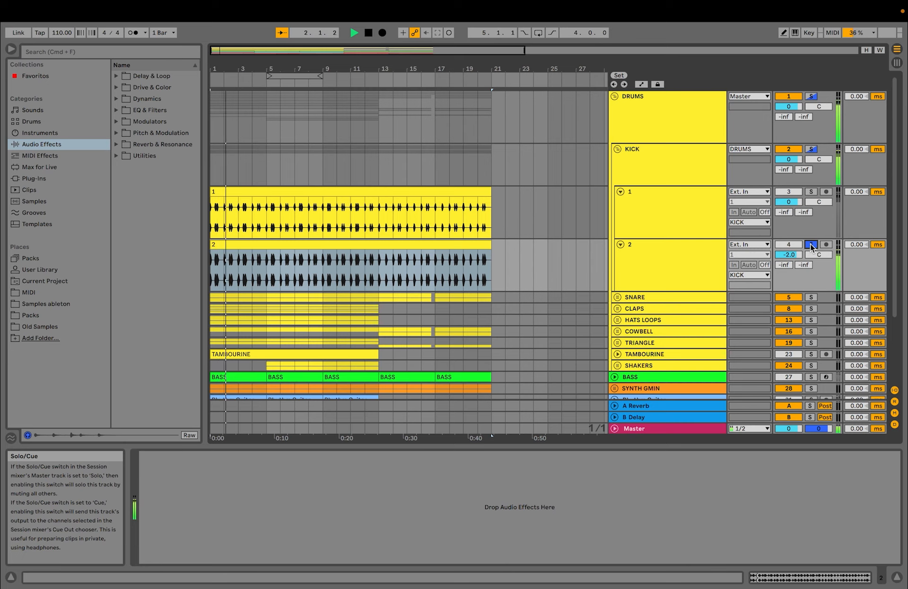
key(space)
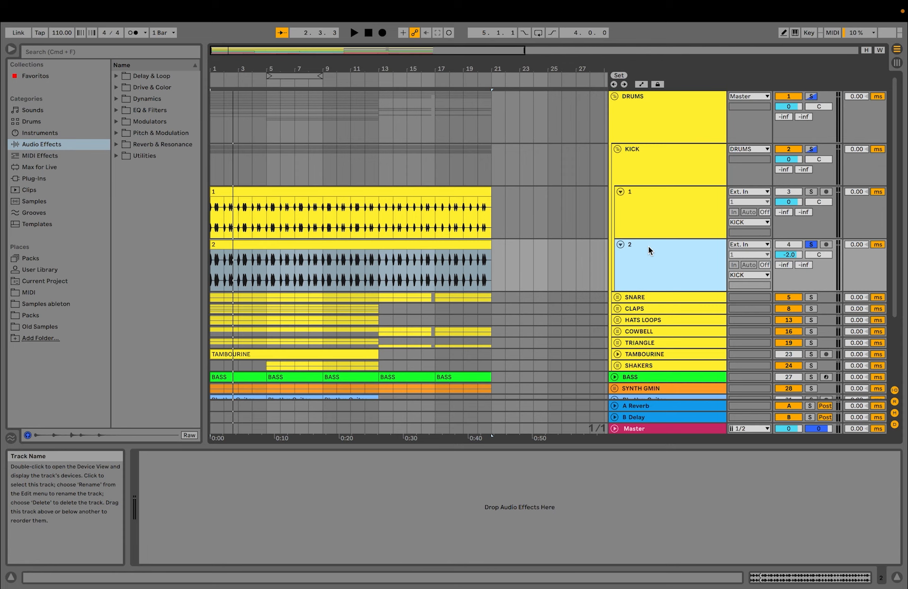
Solo the whole KICK group, listen to both layers together, and fold the group.
click(812, 150)
key(space)
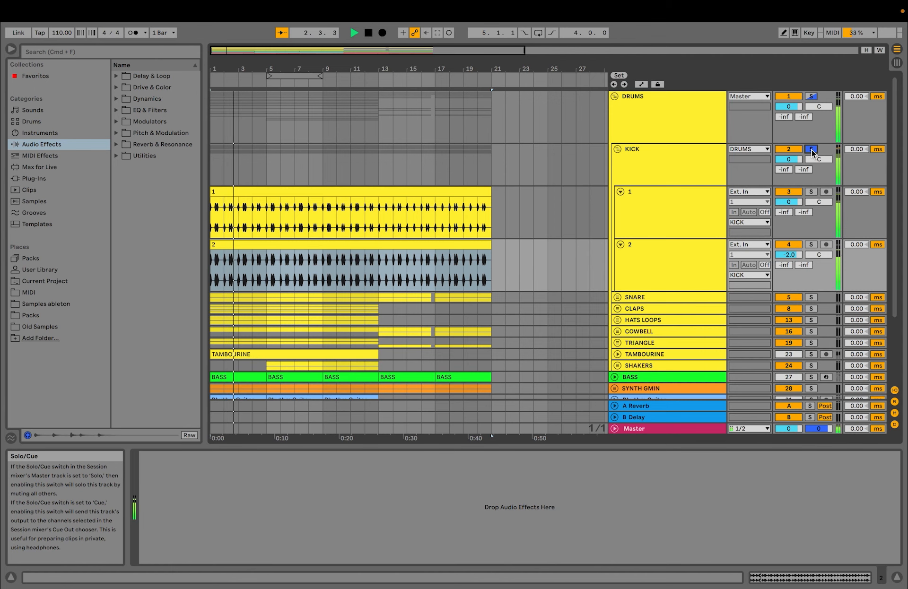
key(space)
click(617, 150)
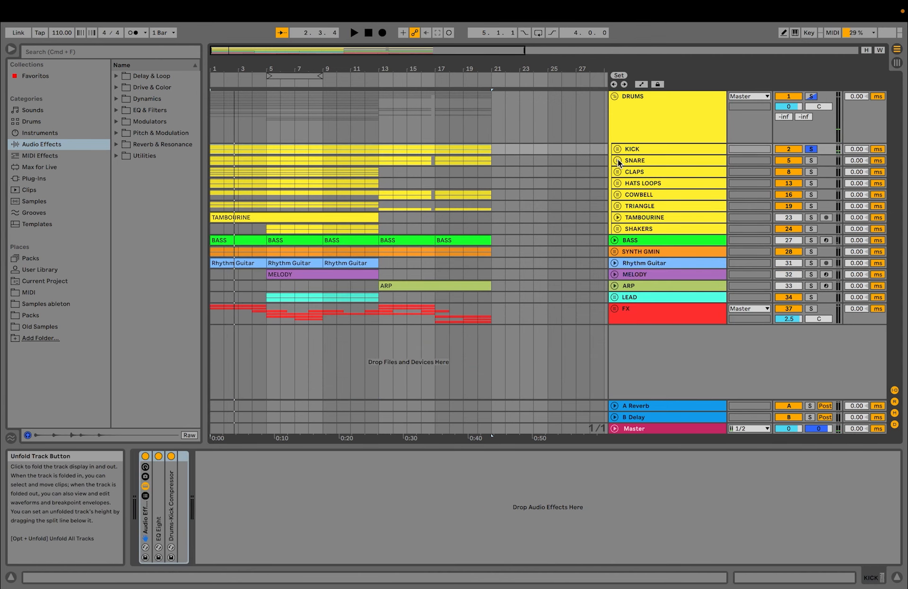
Unfold the SNARE group, solo it, and listen to its two layers together with snare layer 1 selected.
click(617, 161)
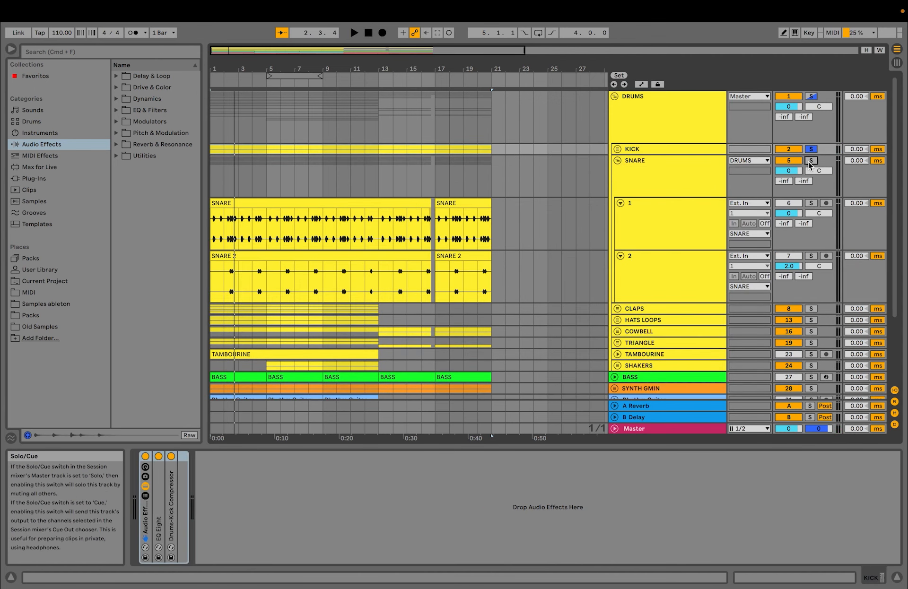
key(space)
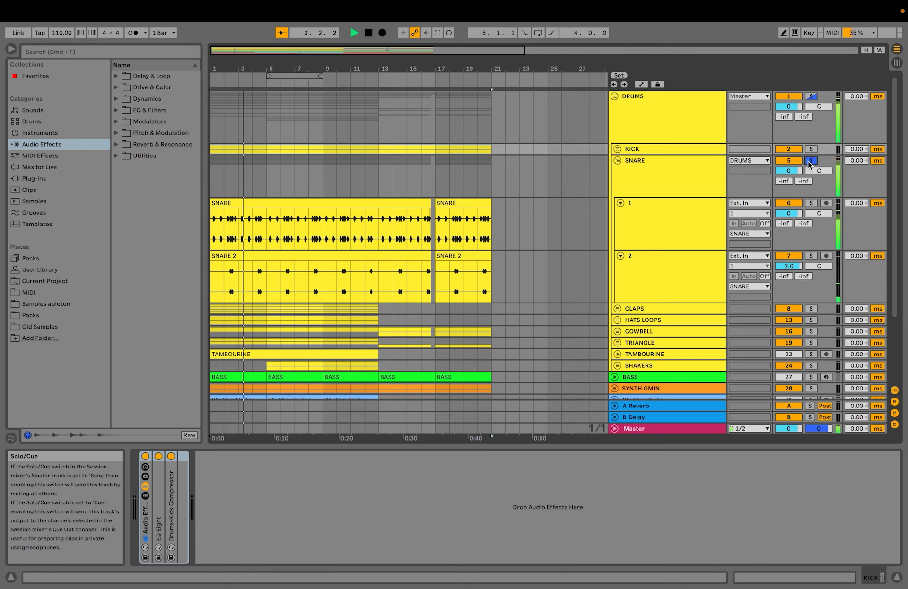
key(space)
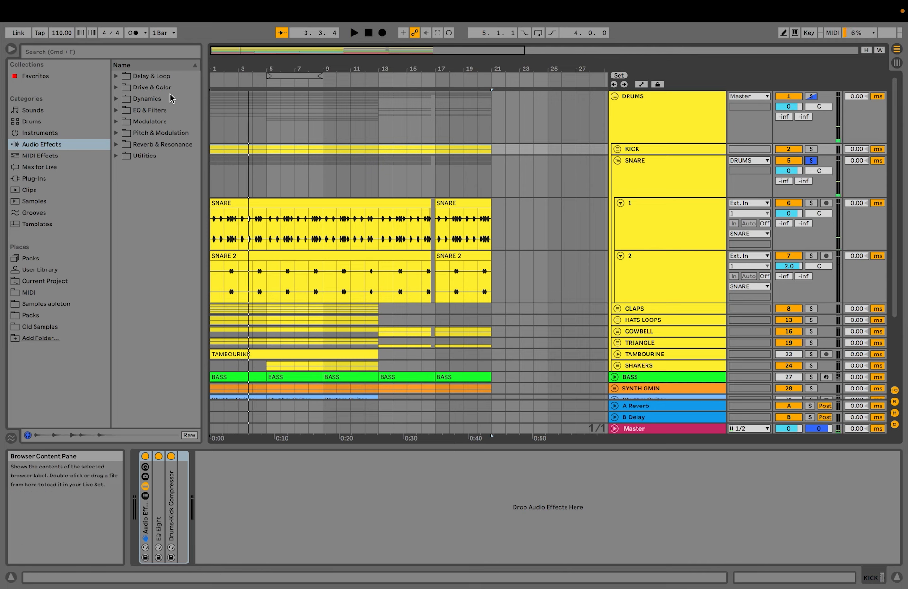
drag(218, 69, 218, 93)
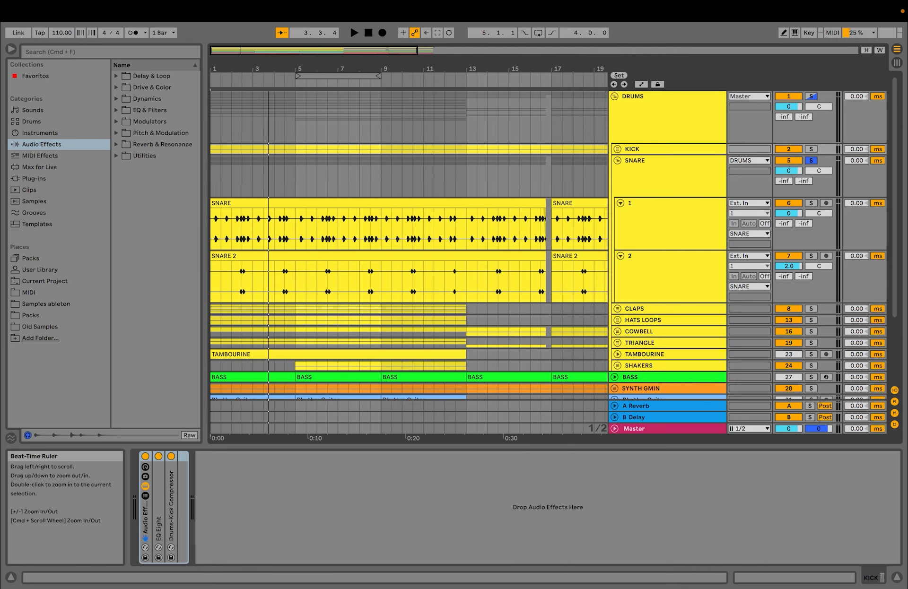
click(672, 229)
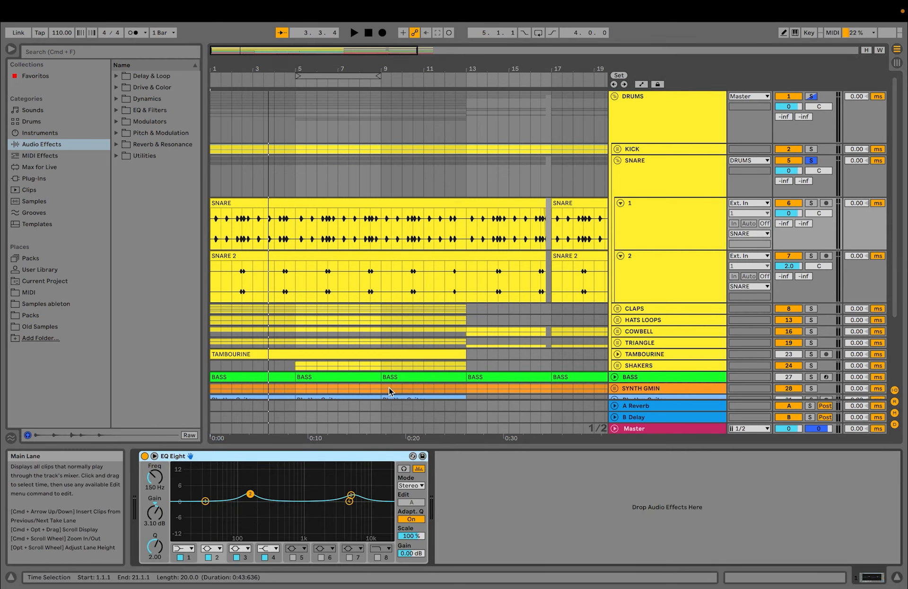
key(space)
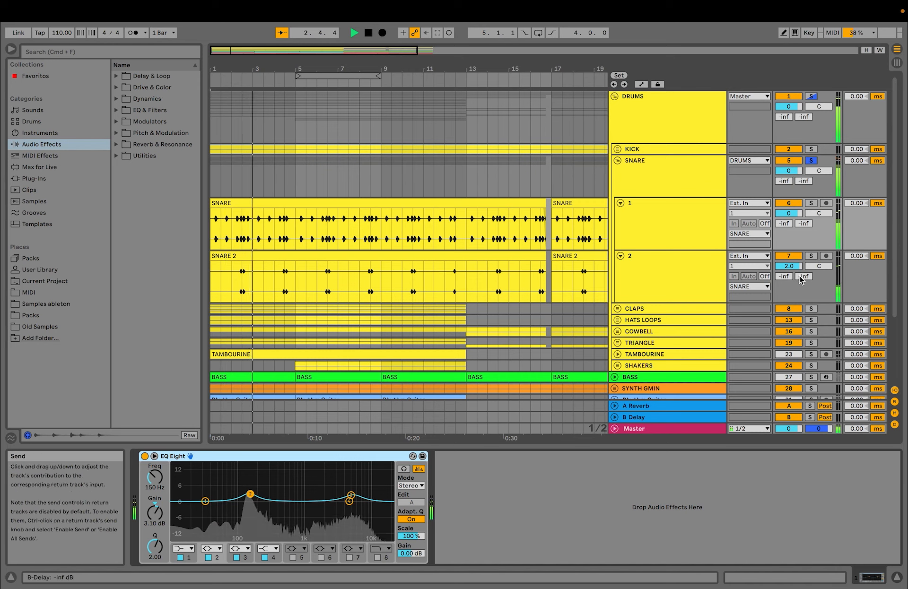
Solo snare layer 2 and listen to it from bar 4.
click(373, 292)
key(space)
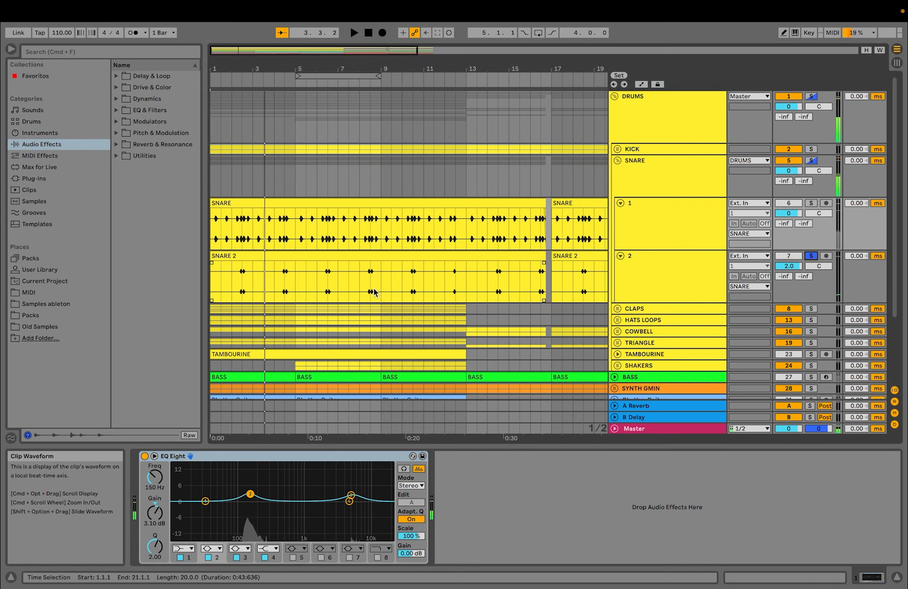
click(275, 289)
key(space)
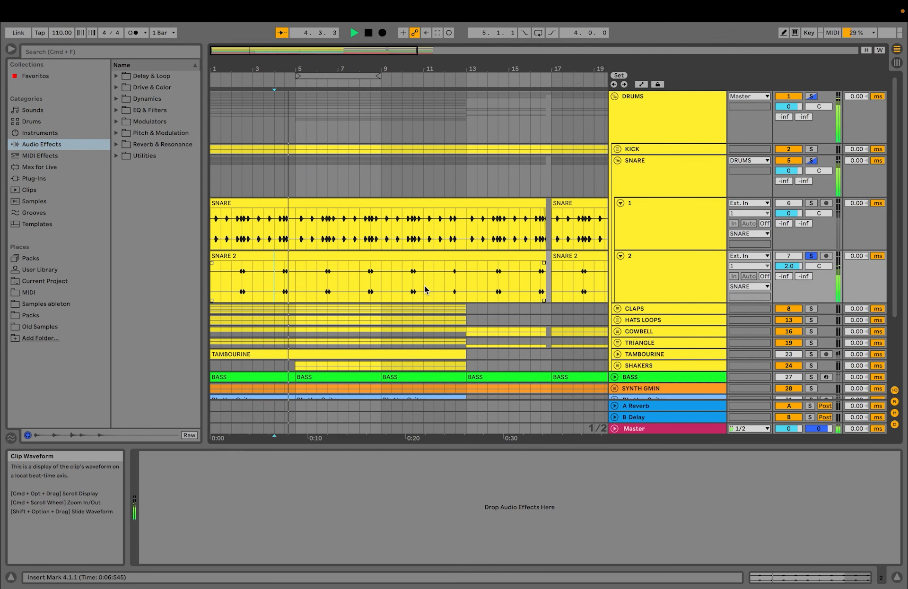
scroll(780, 199, down, 1)
key(space)
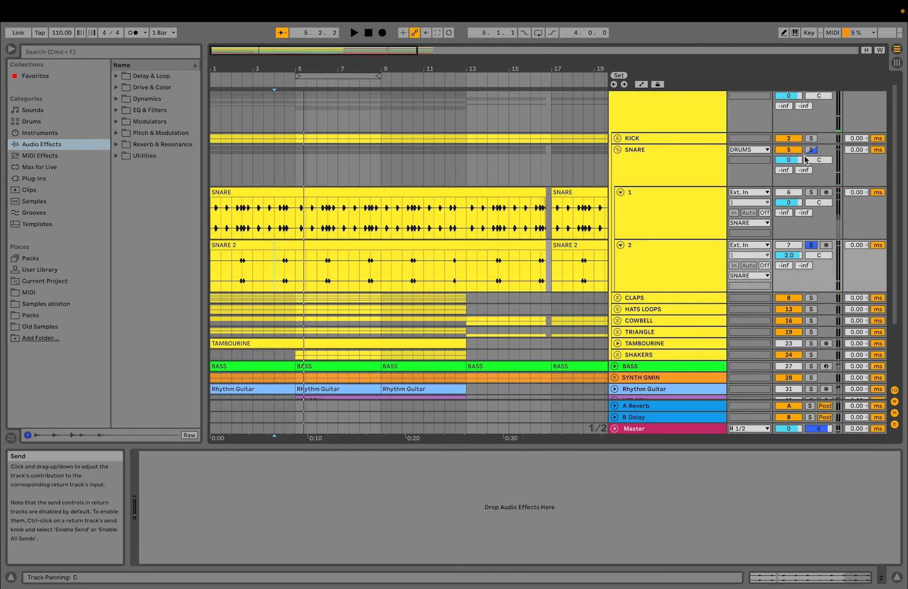
Solo the whole SNARE group, listen to it from bar 4, and fold the group.
click(809, 150)
key(space)
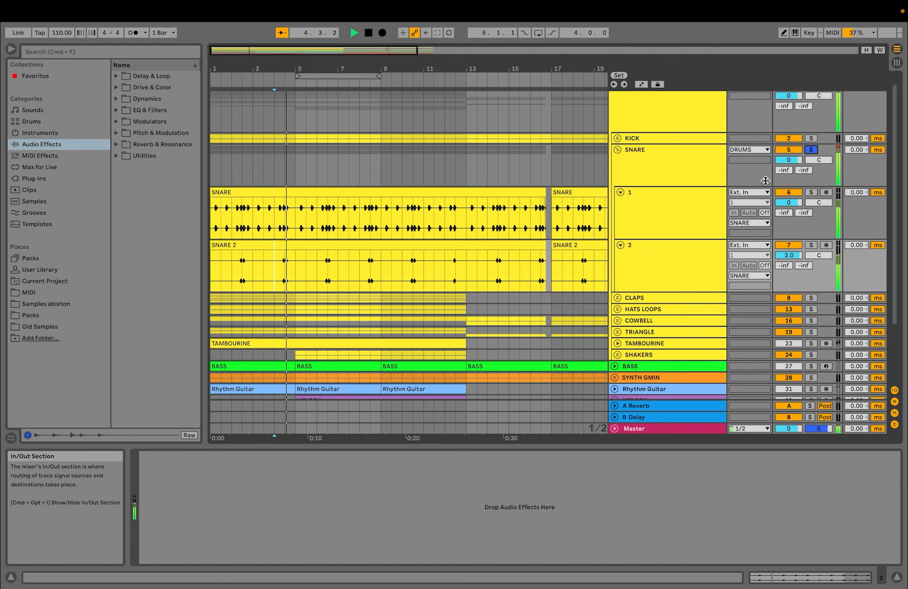
key(space)
click(618, 150)
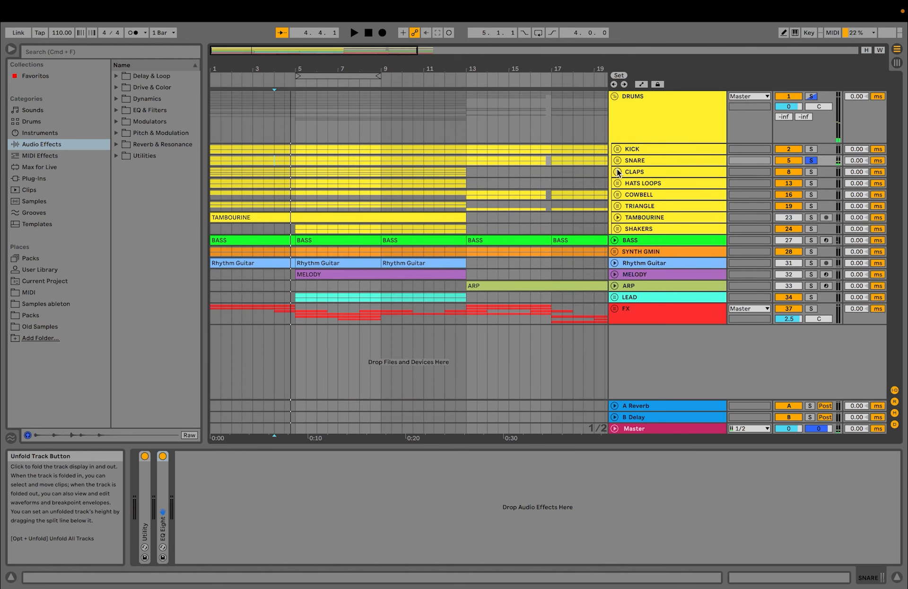
Unfold the CLAPS group, solo it, and listen to its four layers together from bar 4.
click(618, 173)
click(811, 171)
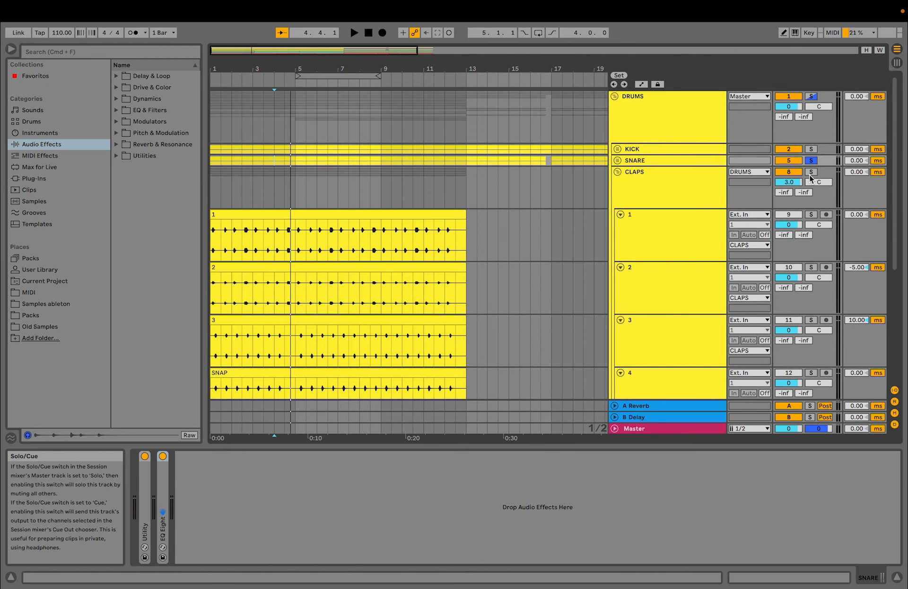
click(215, 241)
key(space)
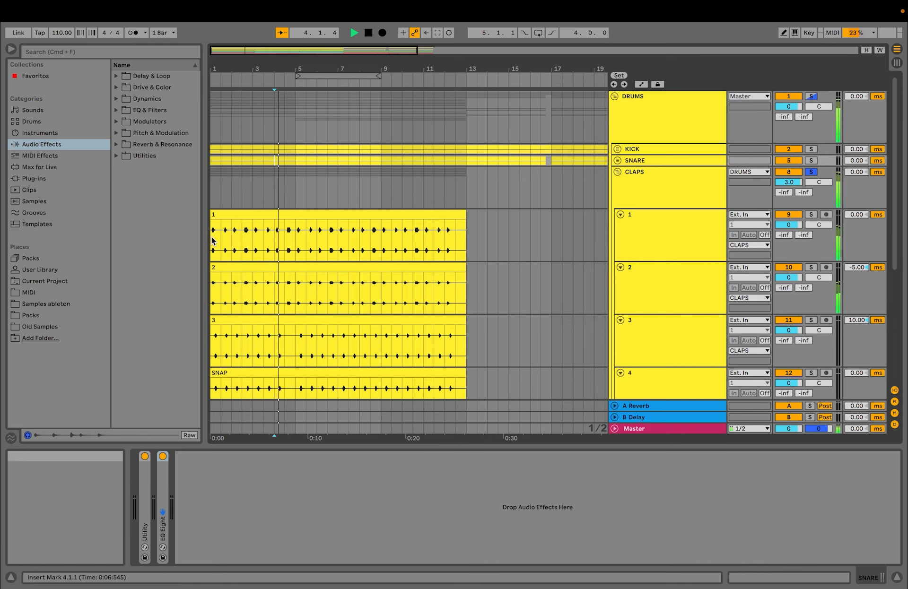
scroll(213, 241, down, 3)
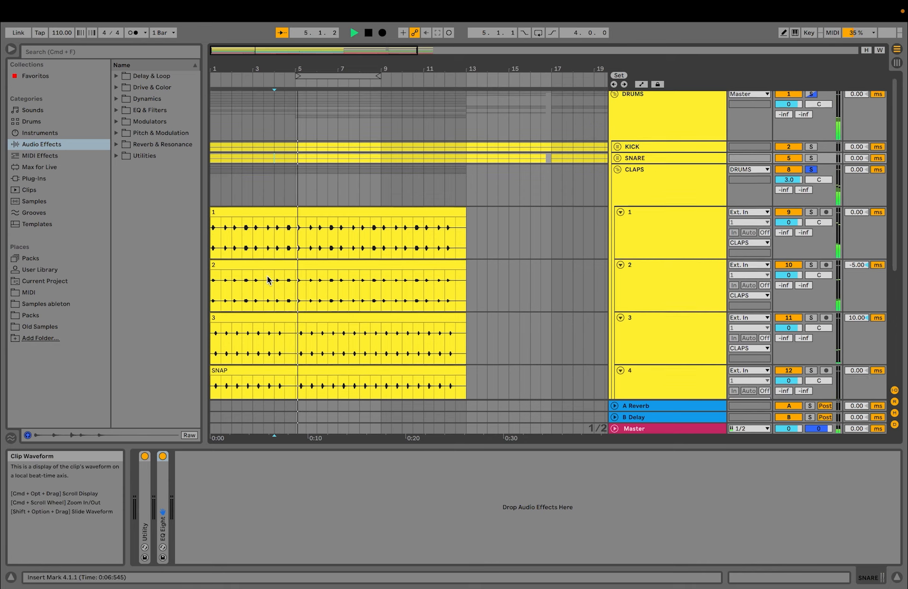
click(292, 291)
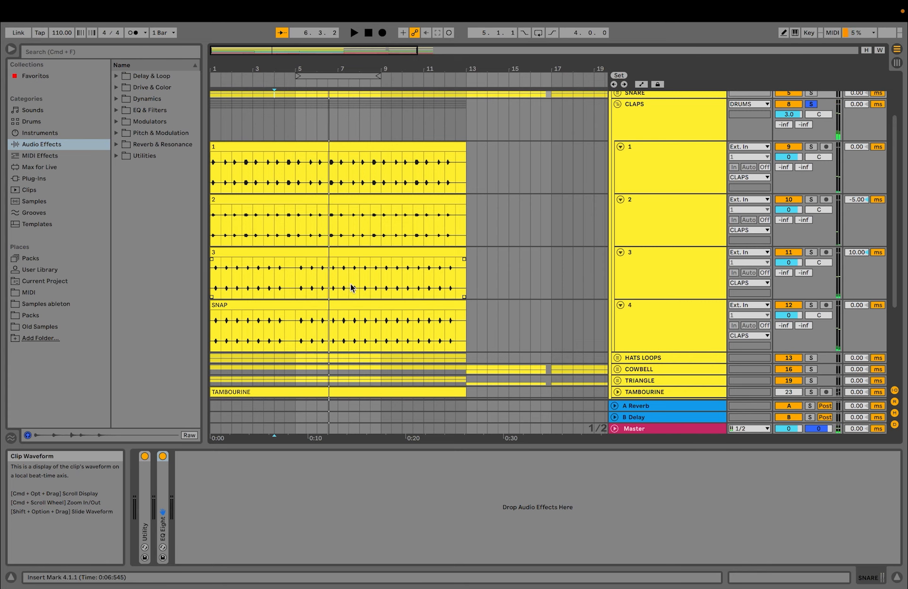
Listen to clap layers 1 and 2 soloed one after the other from bar 4.
scroll(341, 274, up, 1)
click(687, 187)
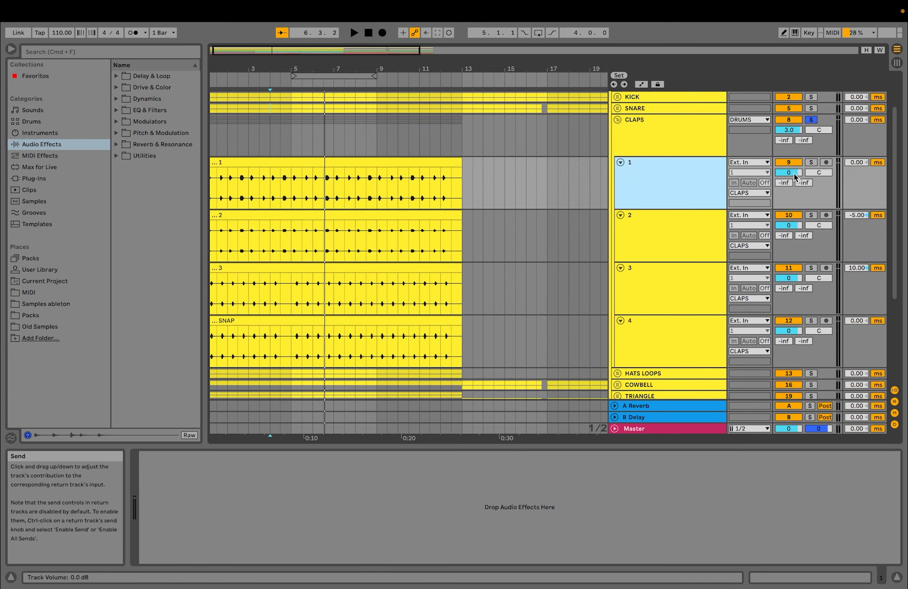
click(811, 162)
key(space)
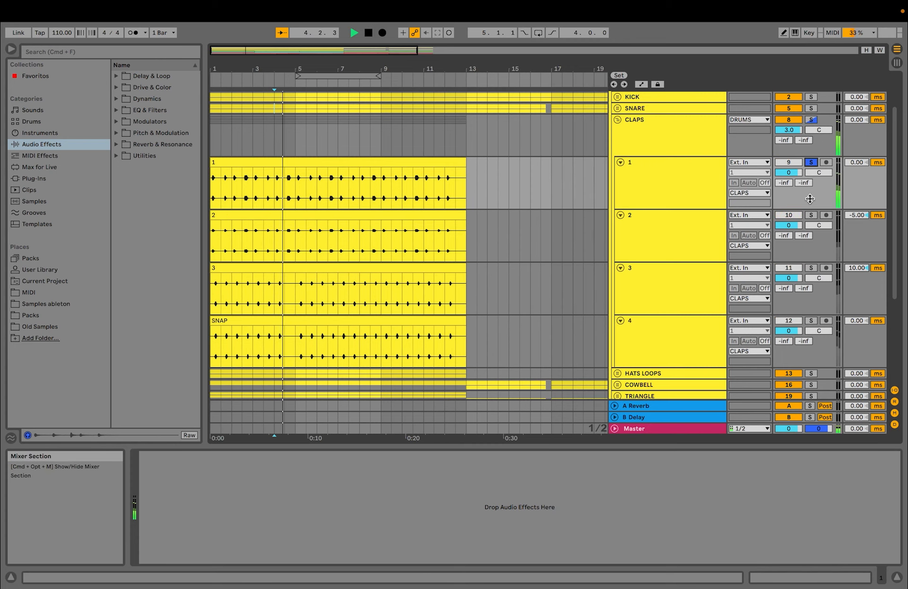
click(810, 215)
key(space)
key(space)
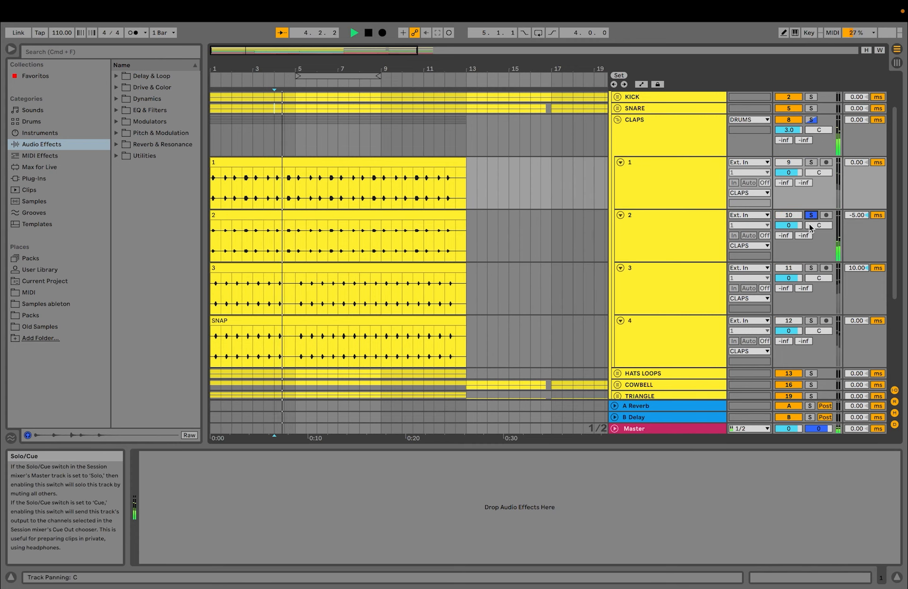
Listen to clap layer 3 and the SNAP layer 4 soloed one after the other.
click(811, 267)
click(350, 292)
key(space)
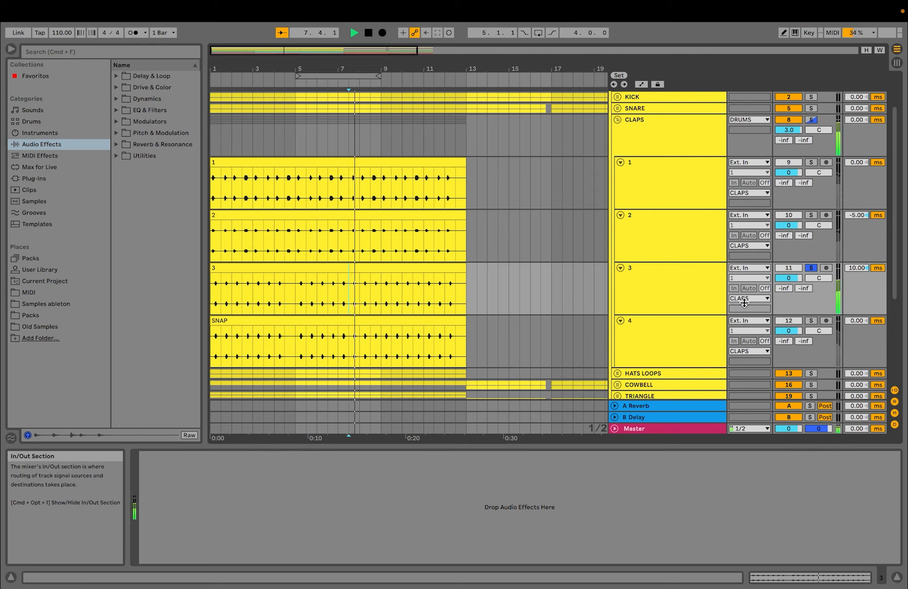
click(811, 321)
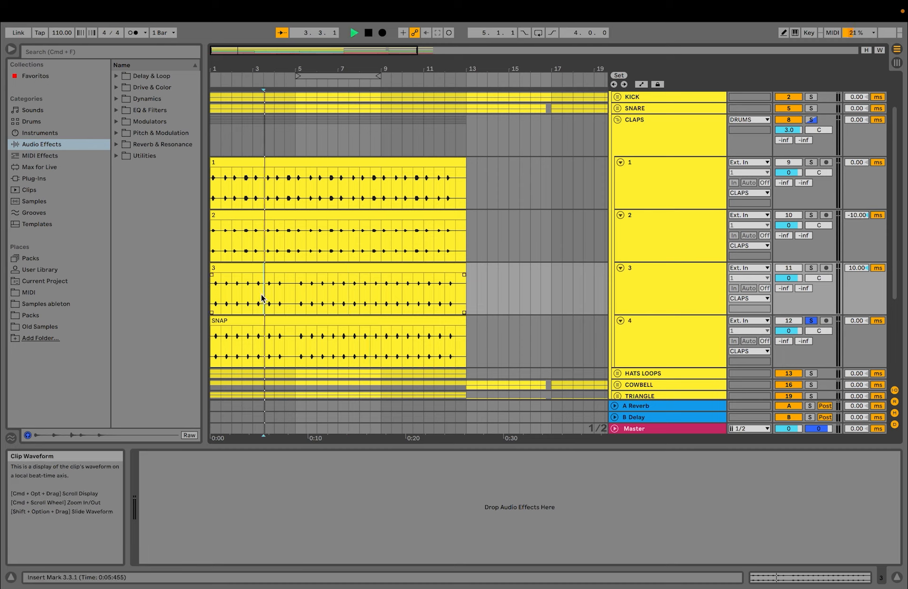
key(space)
Solo the whole CLAPS group to hear all its layers, then solo and listen to the SNAP layer again.
click(811, 121)
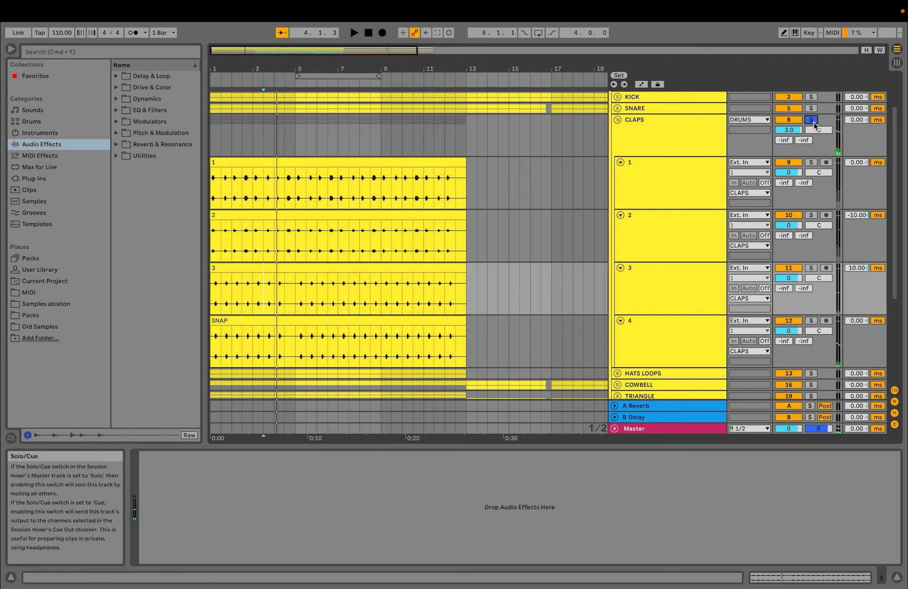
click(719, 351)
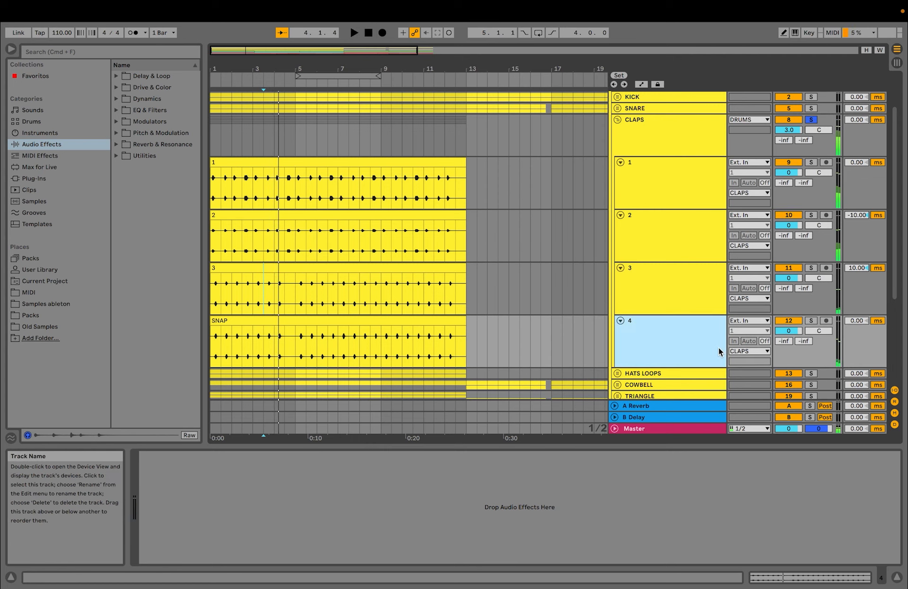
click(810, 320)
key(space)
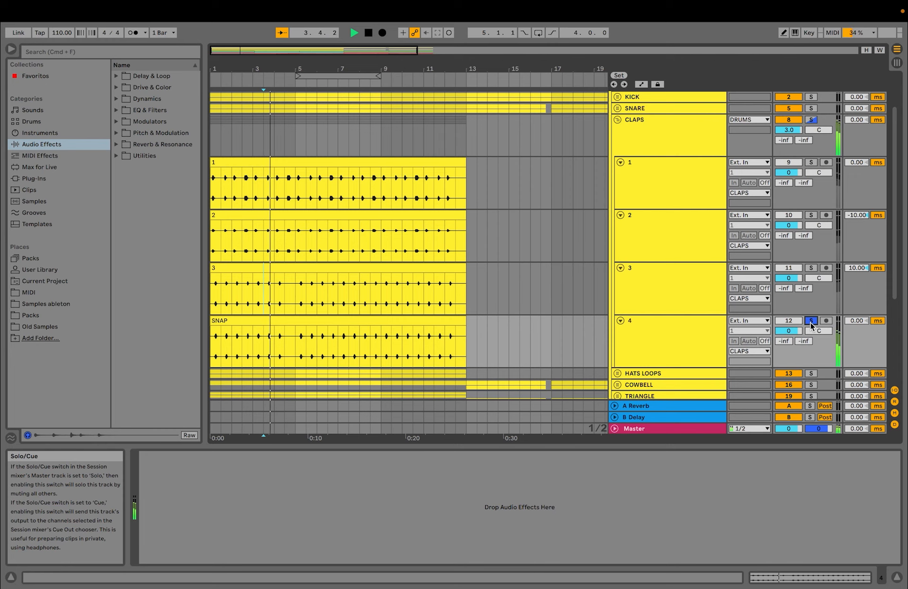
key(space)
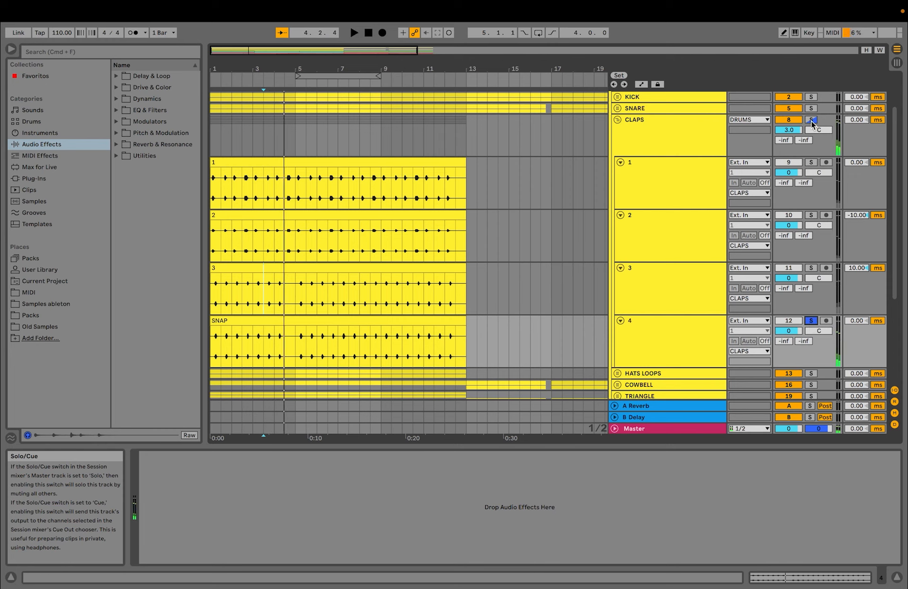
Solo and listen to the whole CLAPS group again, then fold the group.
click(811, 120)
key(space)
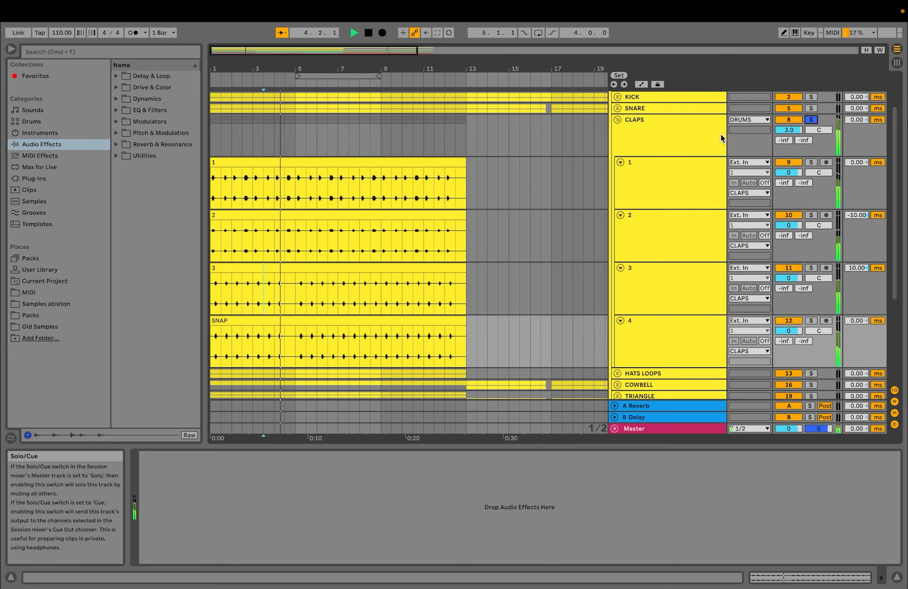
key(space)
click(617, 120)
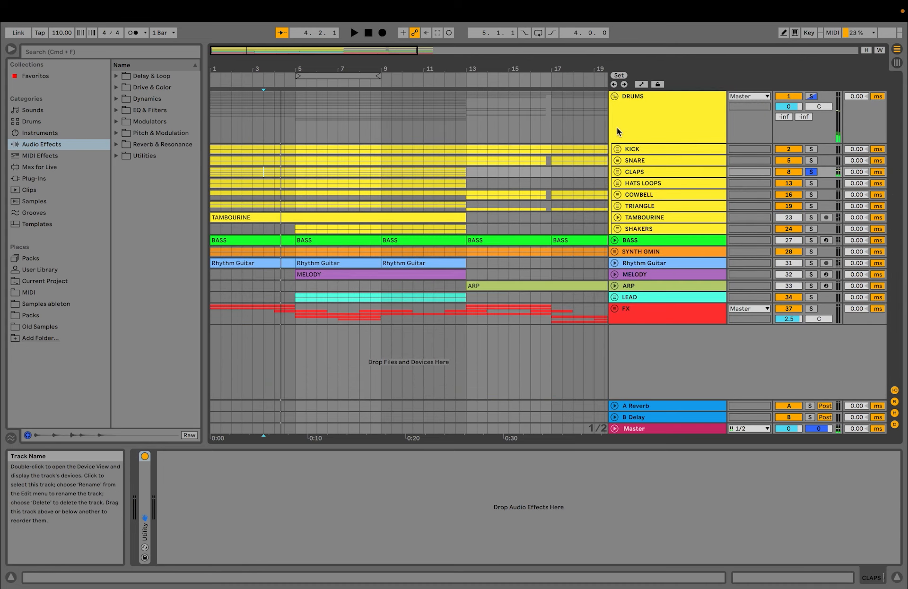
Unfold the HATS LOOPS group, solo it, and listen to both loops together from bar 1.
click(617, 184)
scroll(628, 212, down, 2)
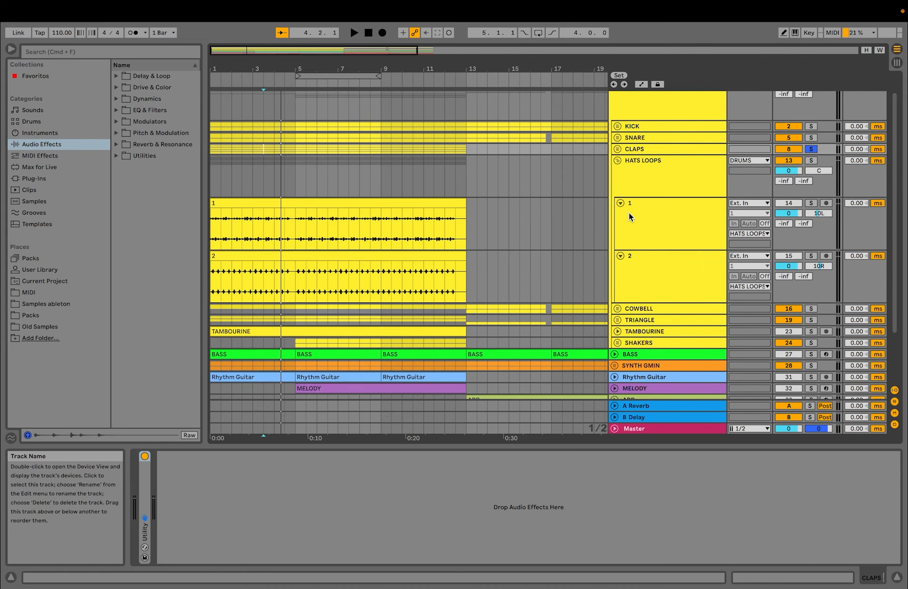
drag(240, 70, 256, 92)
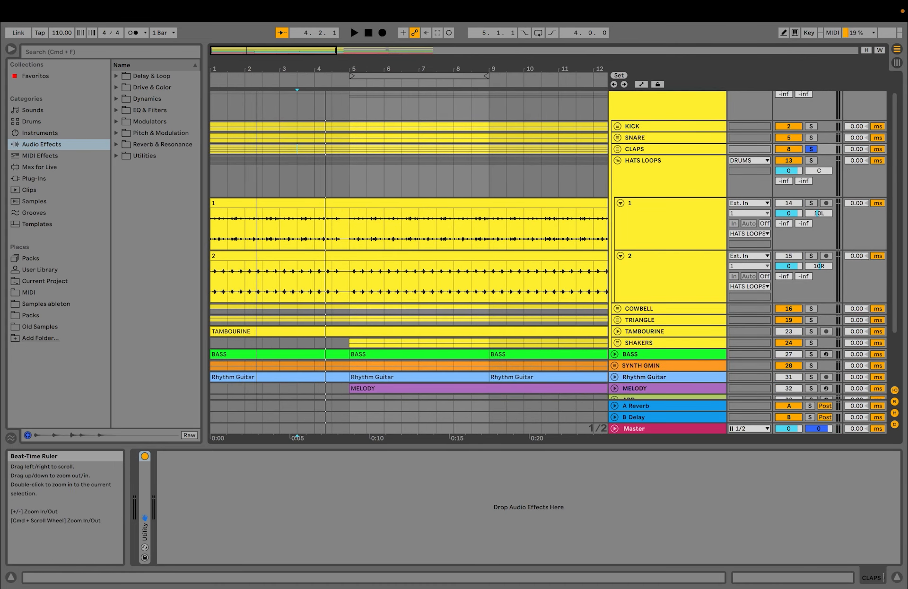
click(217, 226)
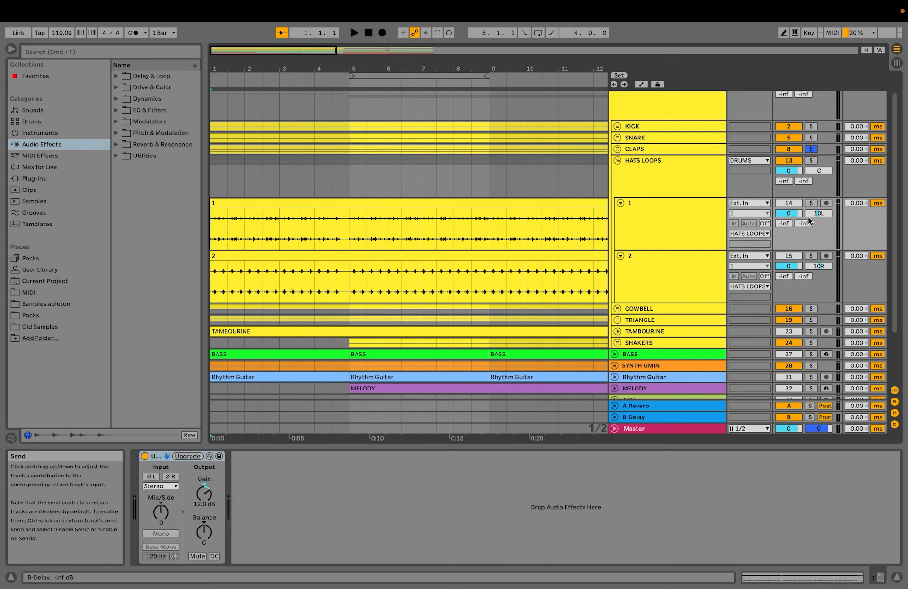
click(810, 160)
key(space)
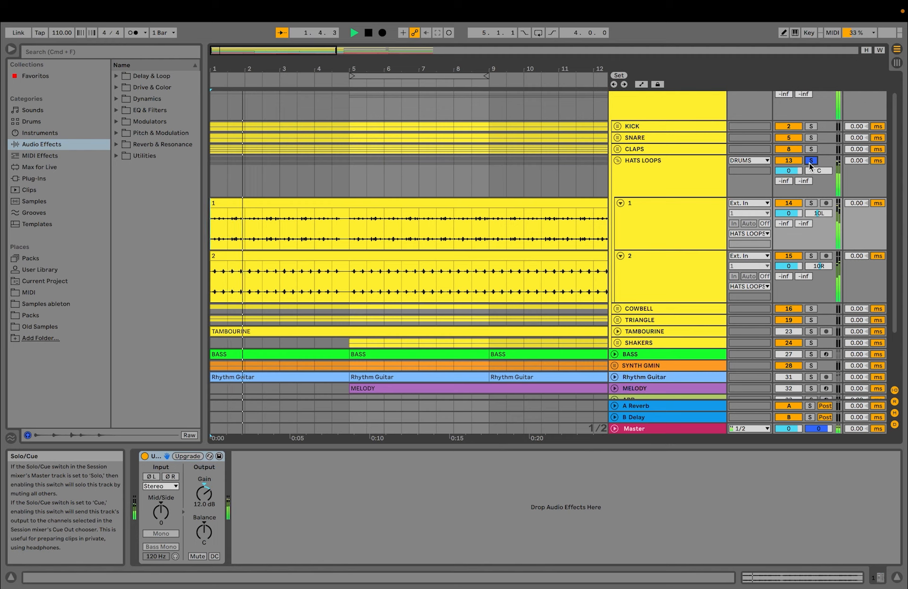
Listen to hats loop layers 1 and 2 soloed one after the other from bar 1.
click(812, 205)
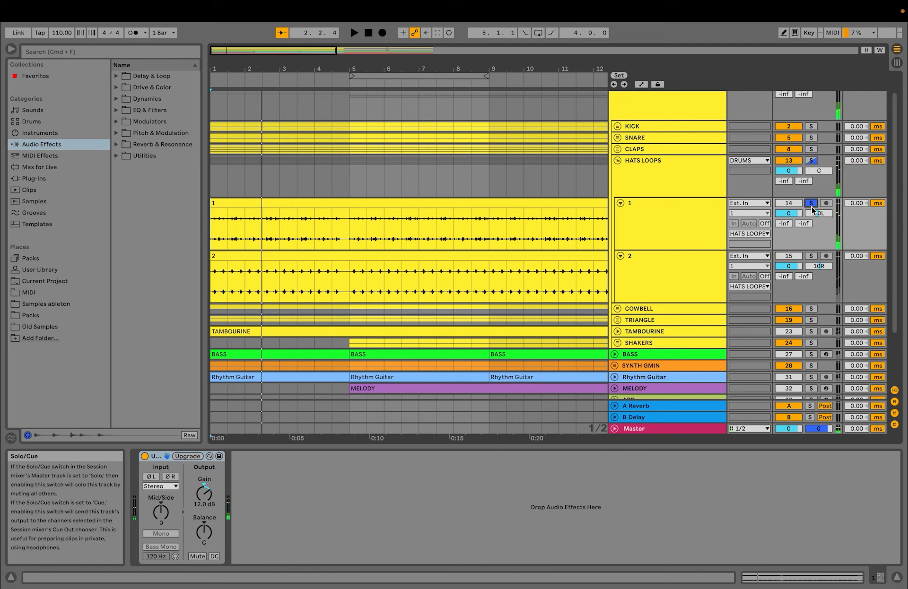
key(space)
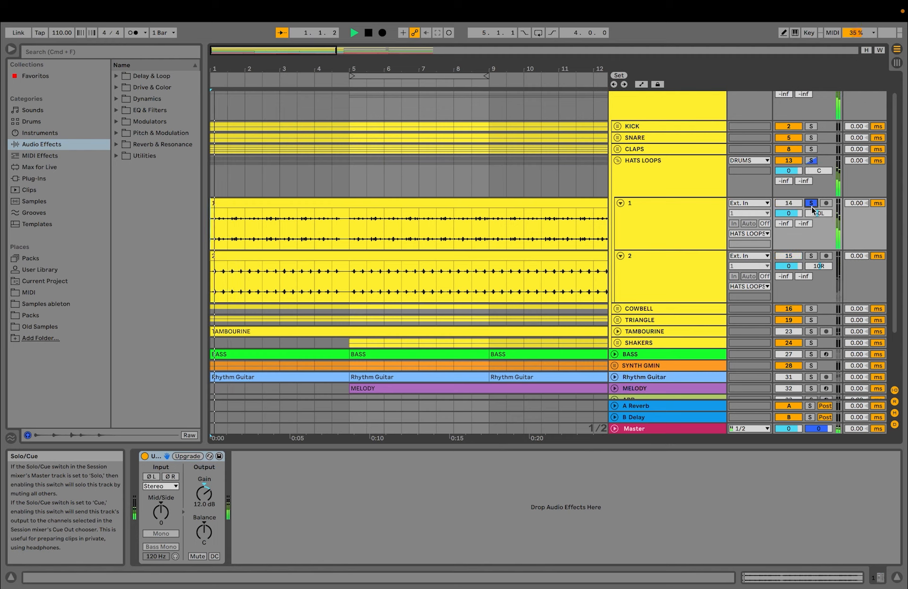
click(811, 257)
key(space)
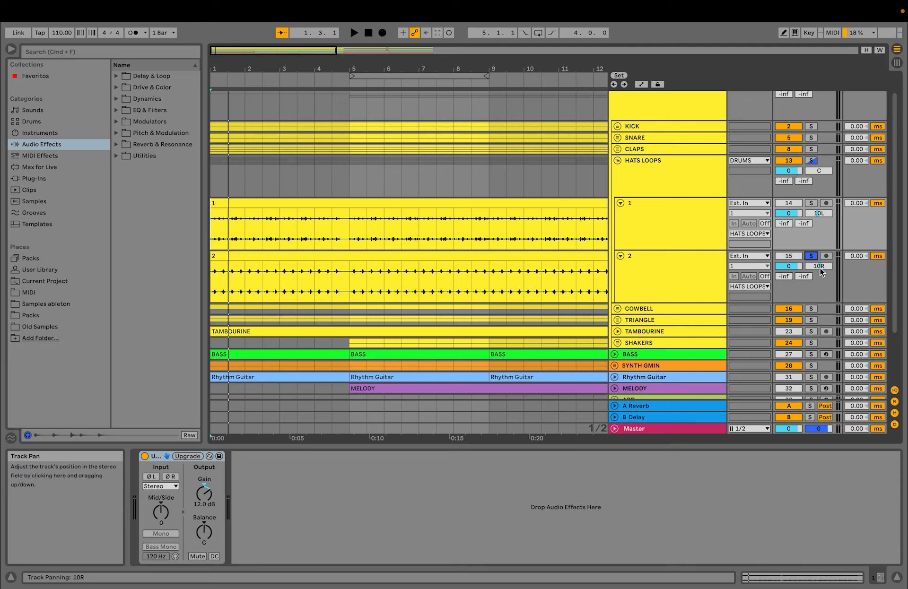
Solo the whole HATS LOOPS group for another listen, then unsolo and fold it.
click(815, 161)
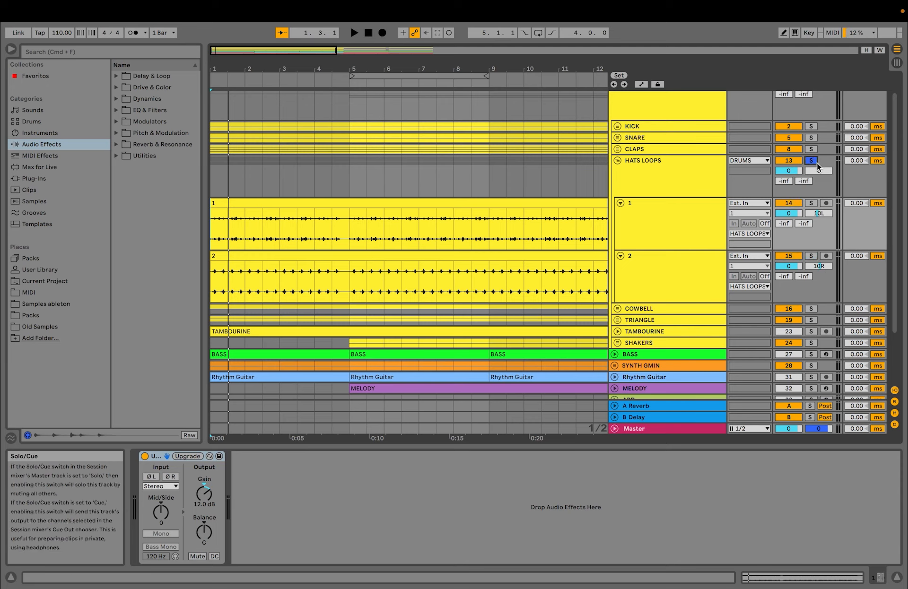
key(space)
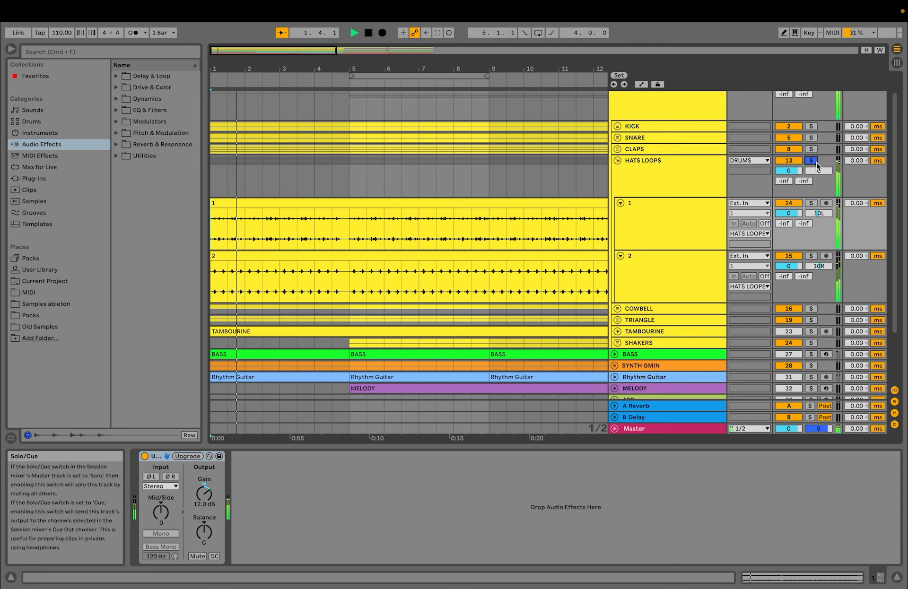
click(816, 163)
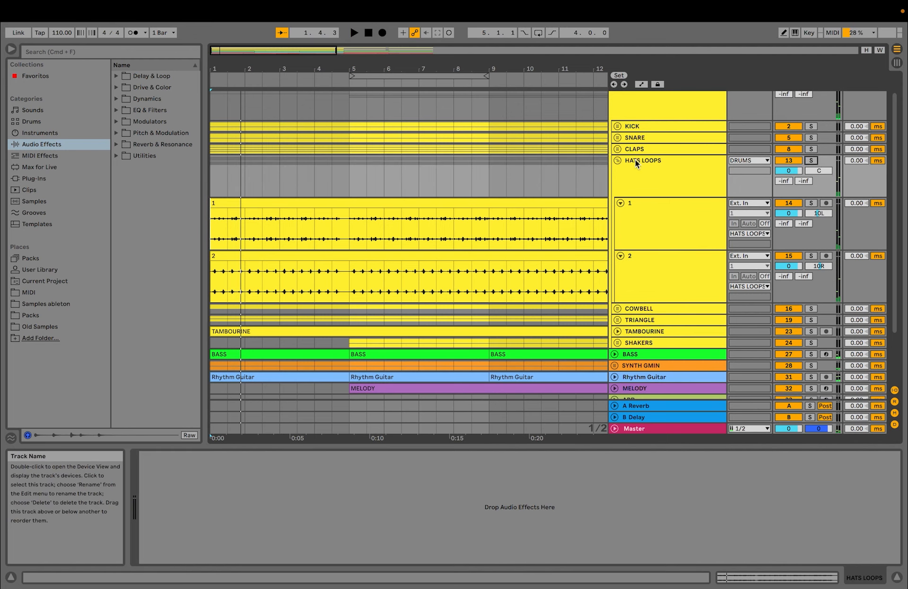
click(618, 160)
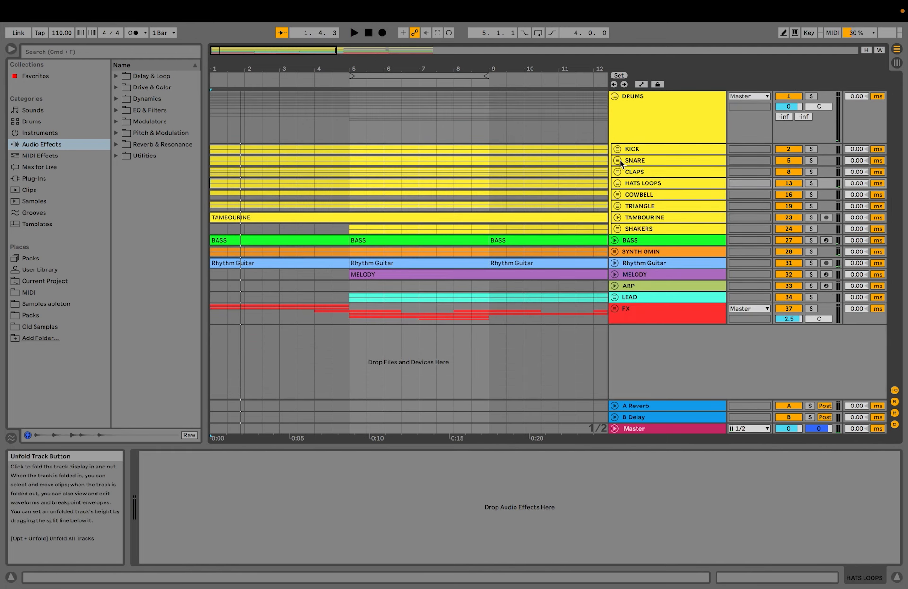
Unfold the COWBELL group, solo its layer 1, and listen to it from bar 1.
click(617, 195)
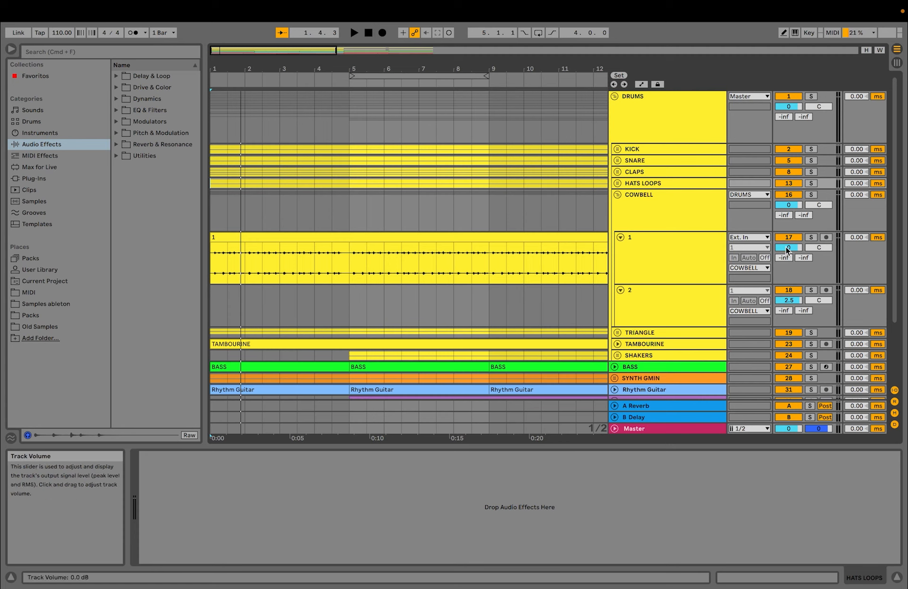
click(812, 238)
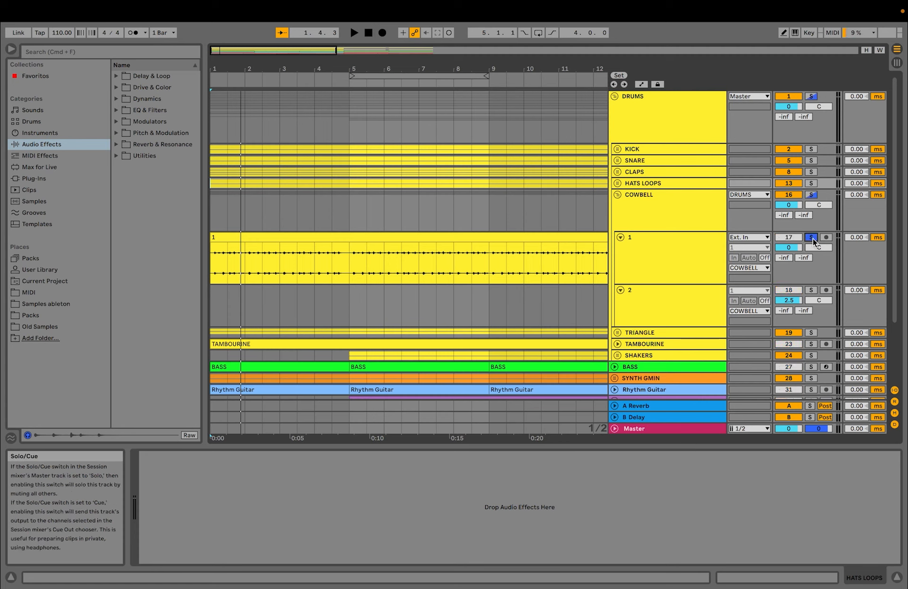
key(space)
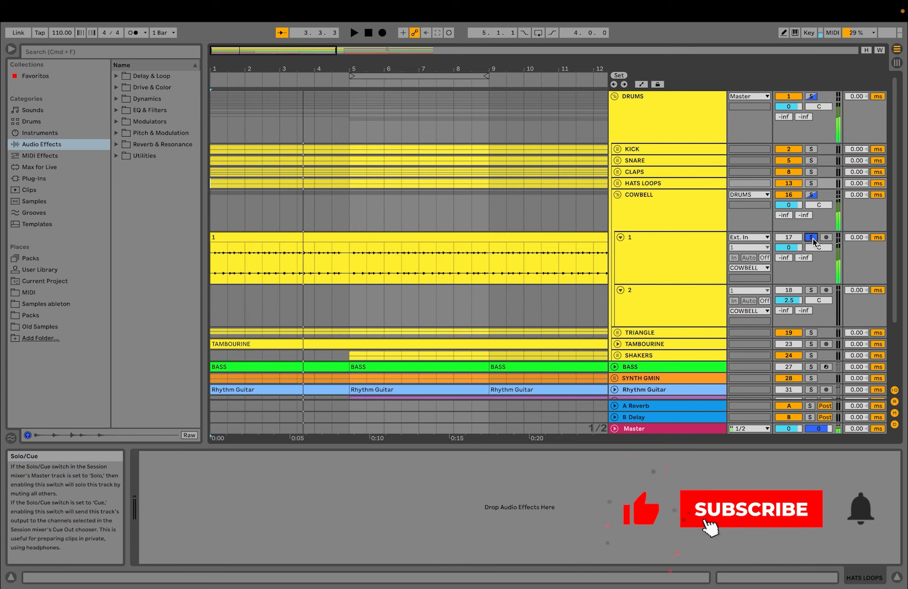
Solo the whole COWBELL group and listen to both layers together from bar 13.
drag(304, 70, 304, 46)
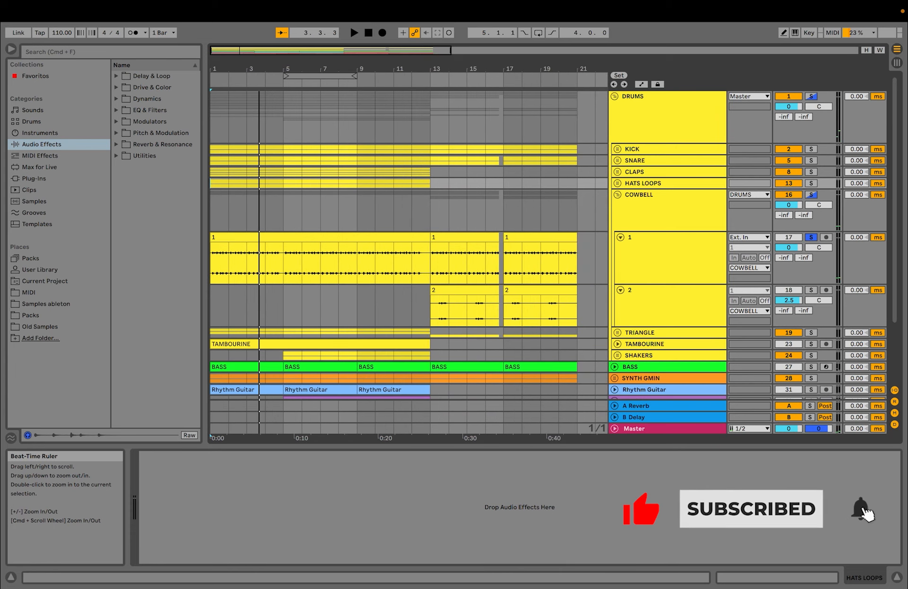
click(429, 303)
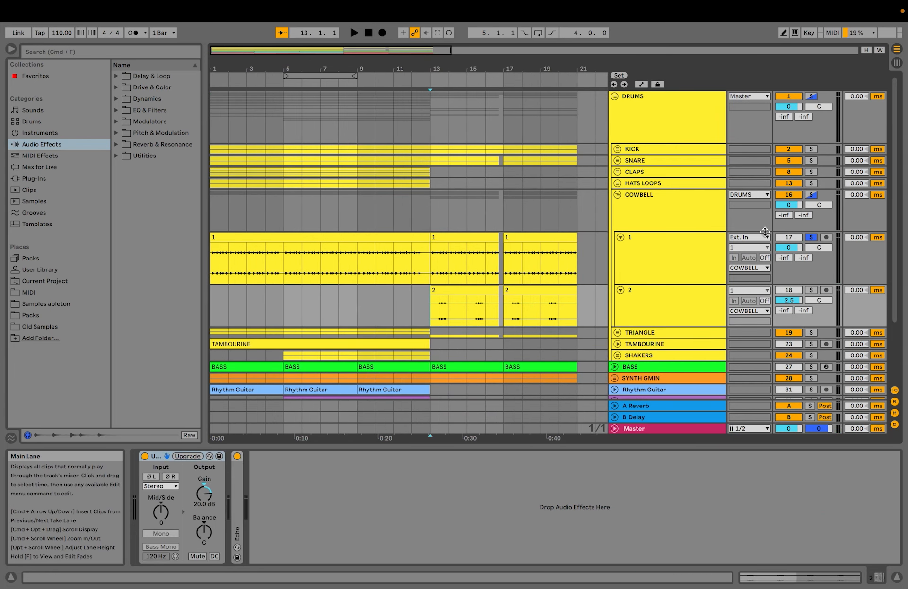
click(809, 197)
key(space)
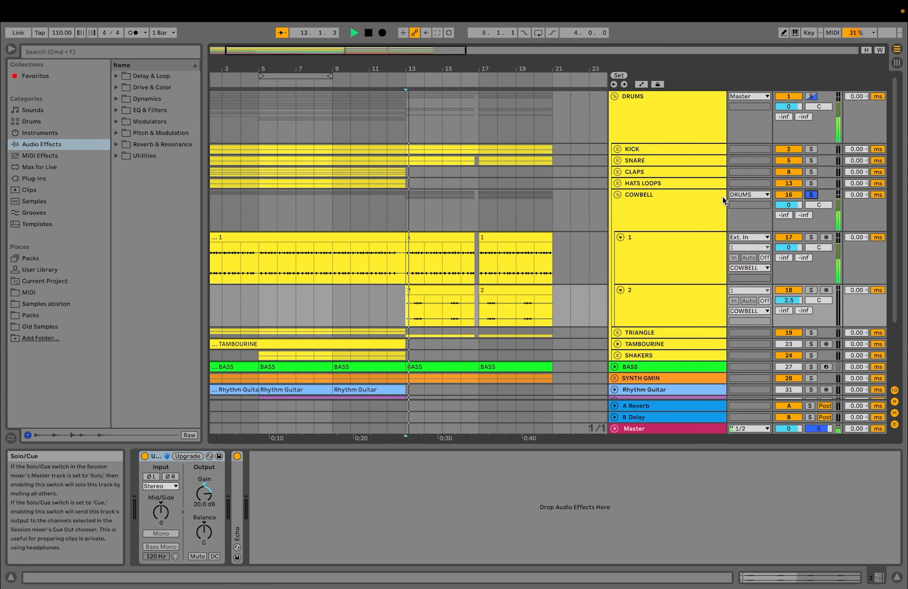
drag(399, 75, 399, 94)
Solo COWBELL layer 2 and listen to it alone from 13.3.1.
click(395, 308)
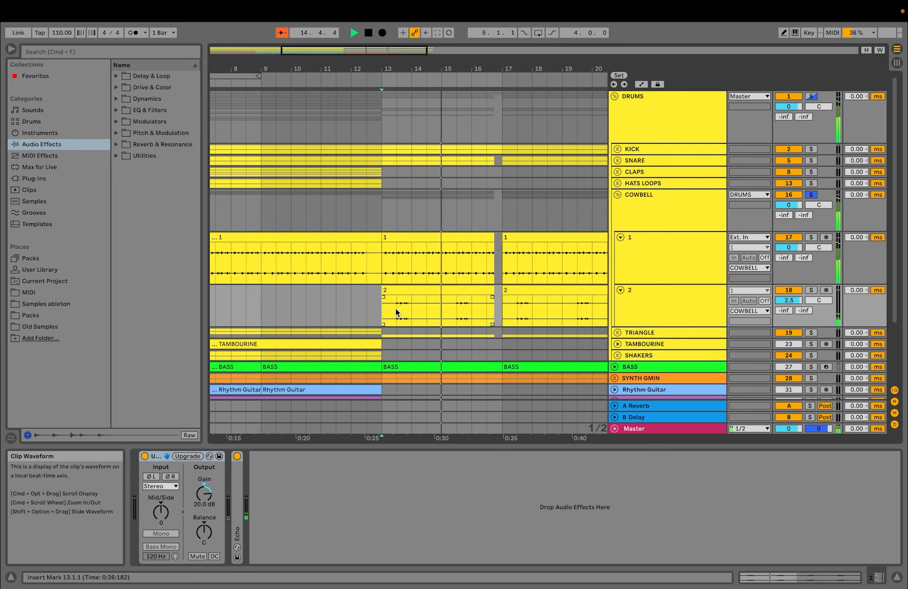
click(395, 308)
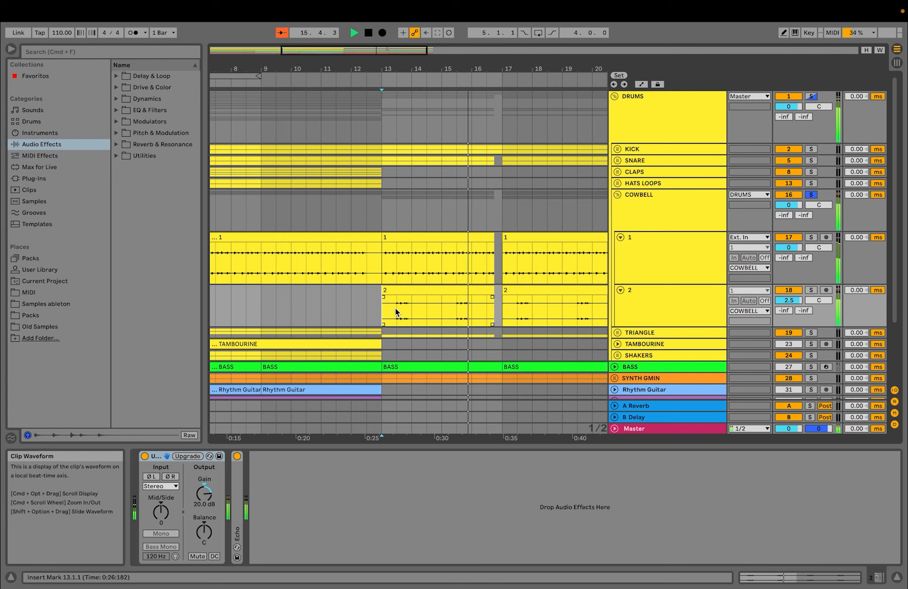
key(space)
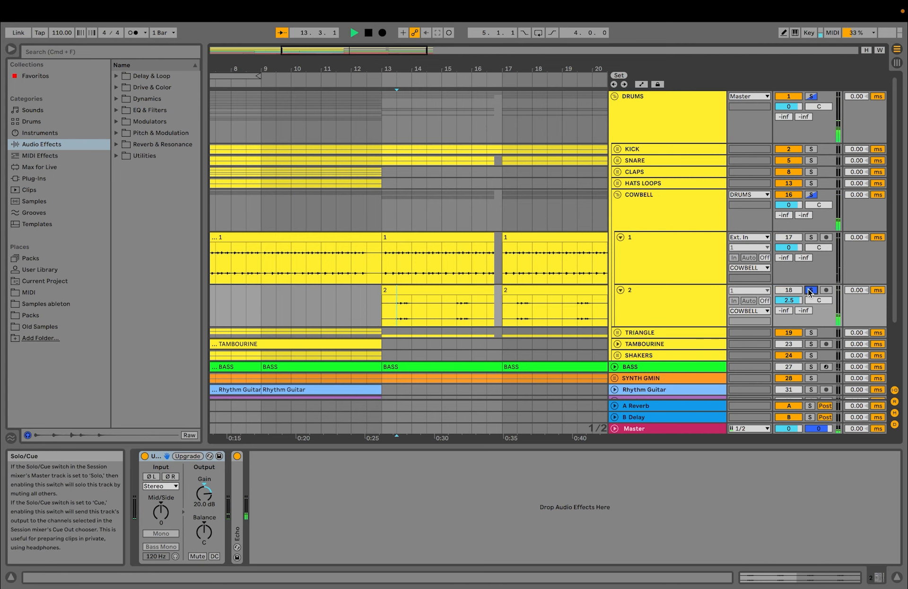
key(space)
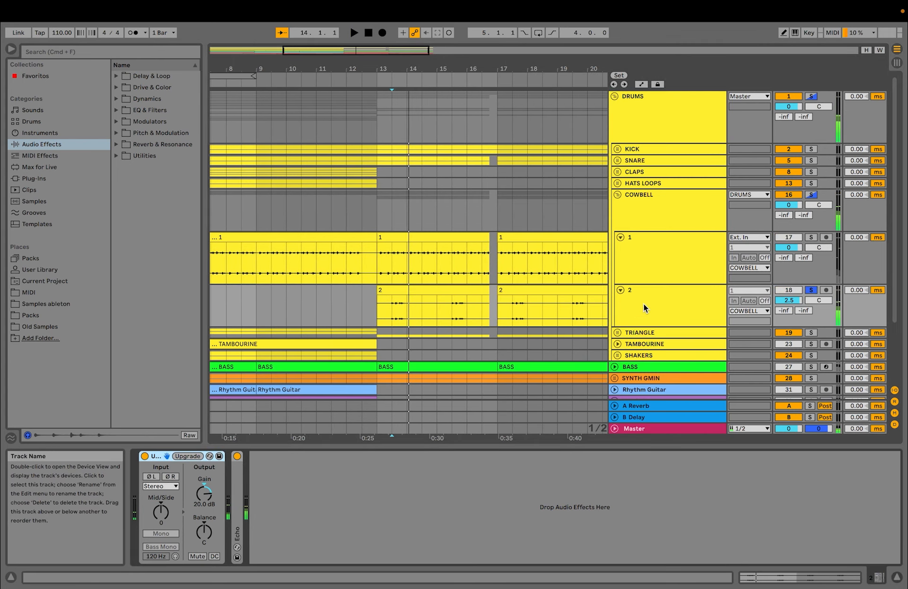
Collapse the Utility and expand the Echo device on COWBELL layer 2, listen to the effect, then fold the COWBELL group.
double_click(161, 456)
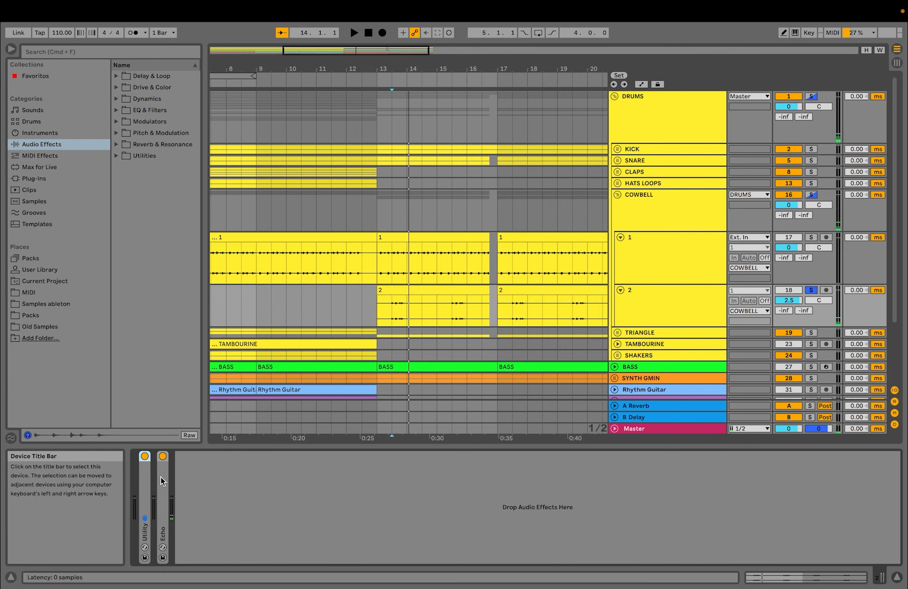
double_click(163, 481)
key(space)
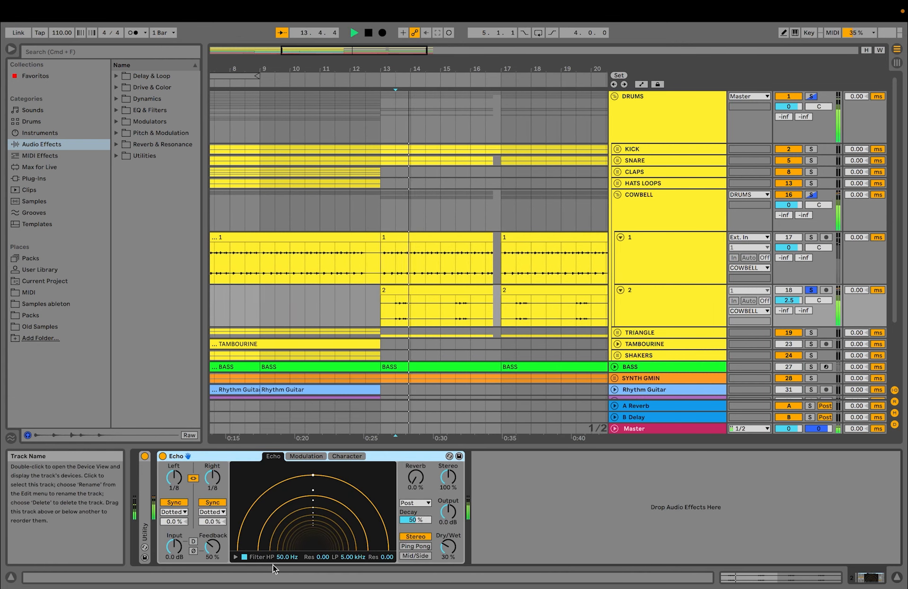
key(space)
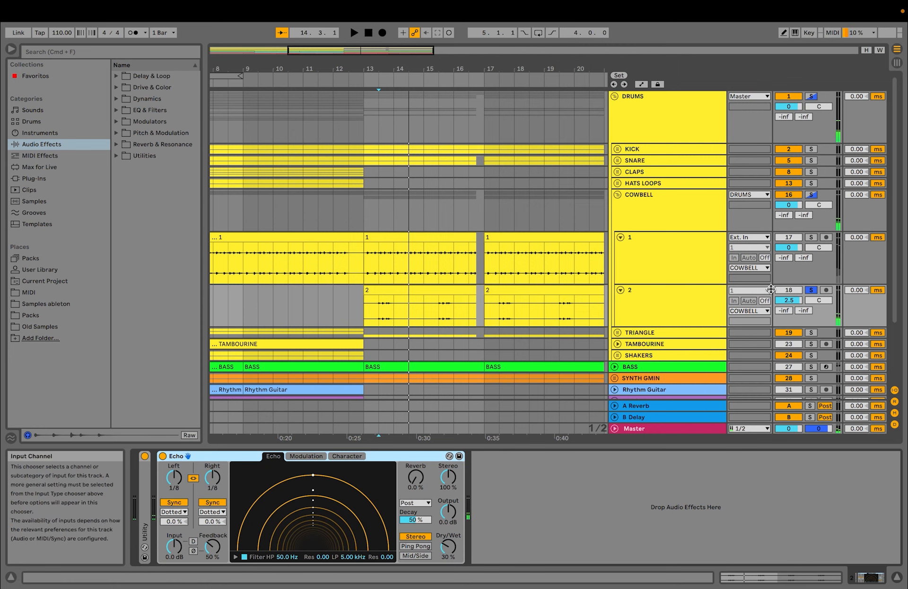
click(617, 195)
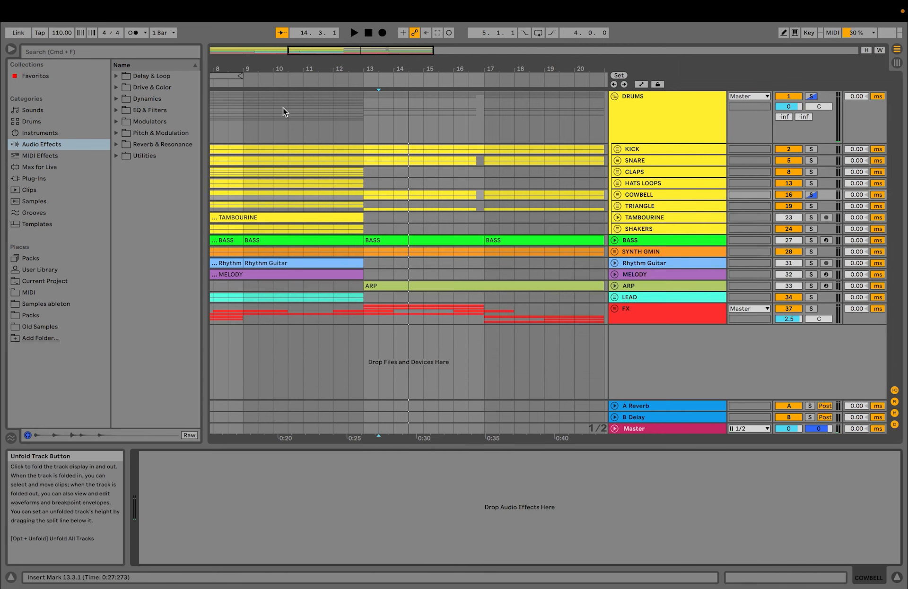
Unfold the TRIANGLE group, solo it, and listen to its layers from bar 1.
drag(255, 67, 463, 59)
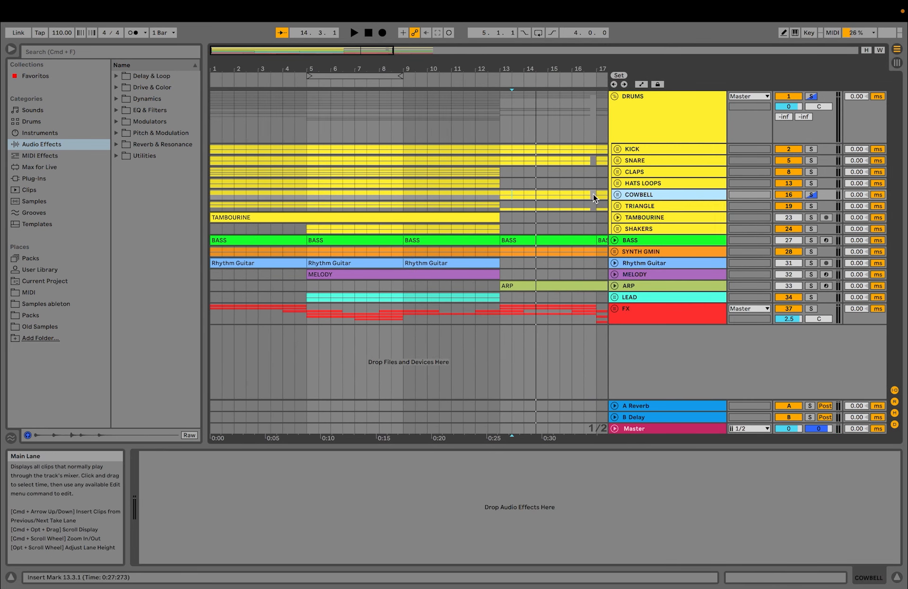
click(617, 206)
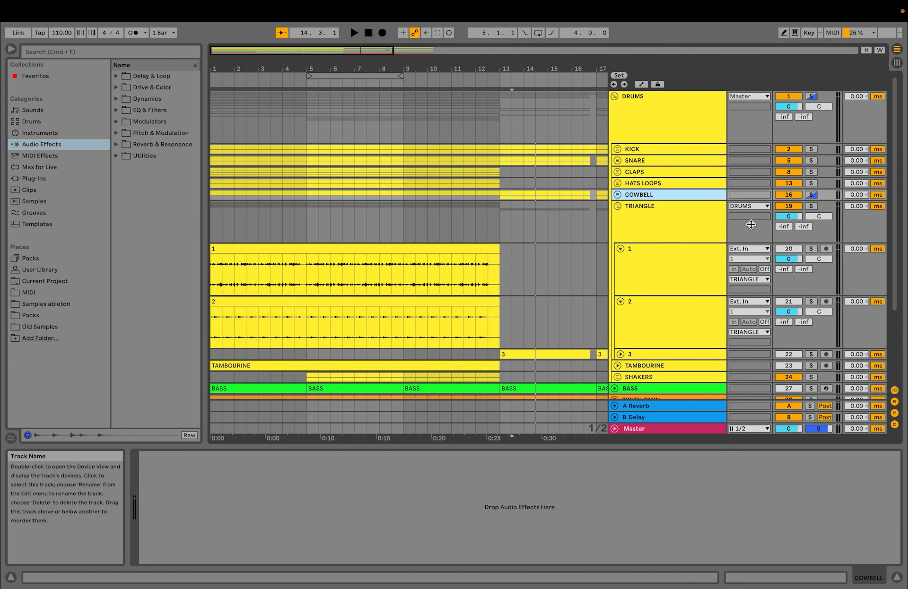
click(810, 206)
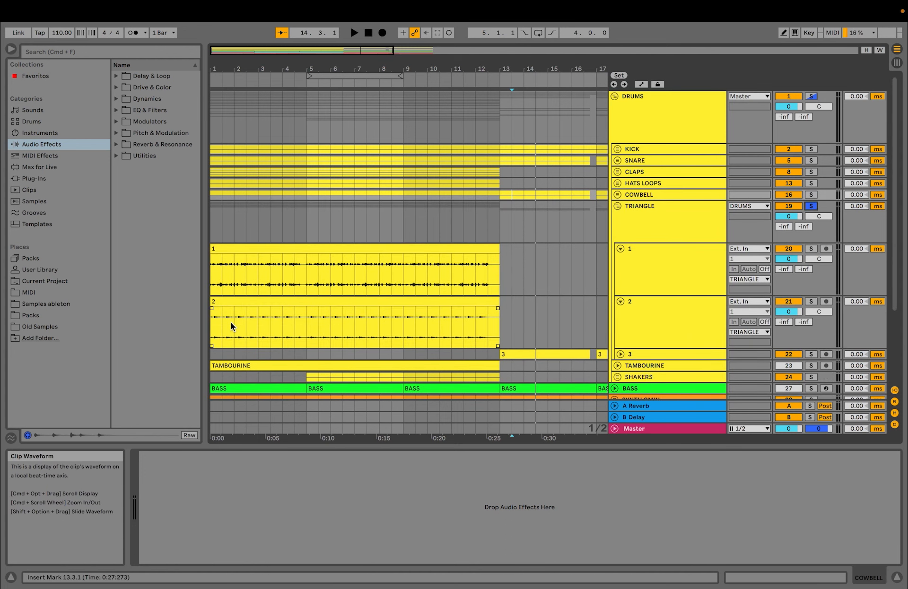
click(215, 330)
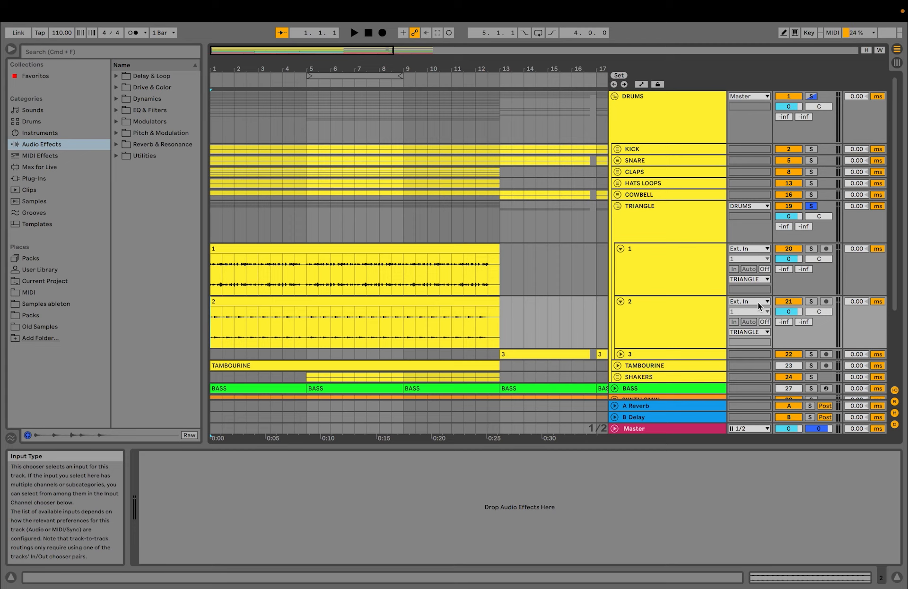
key(space)
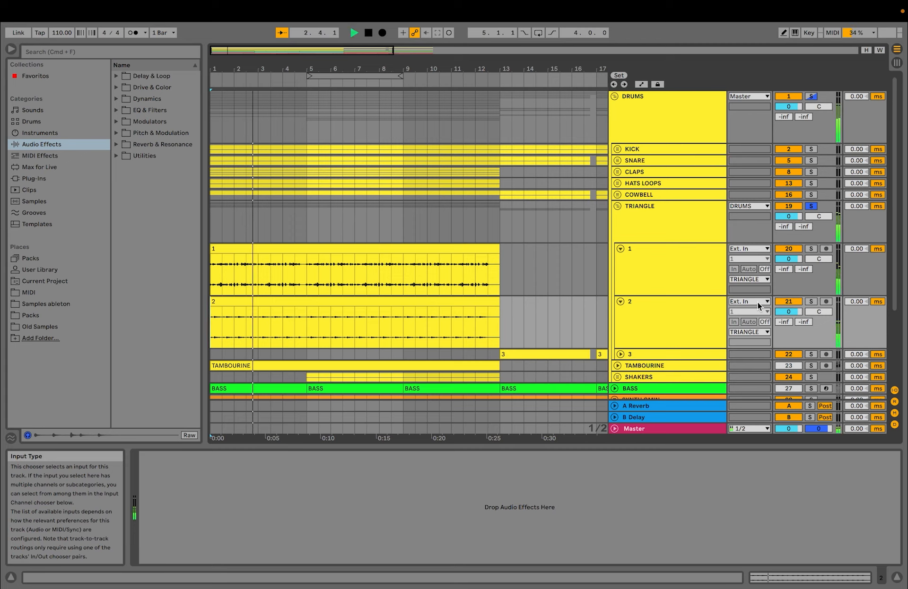
key(space)
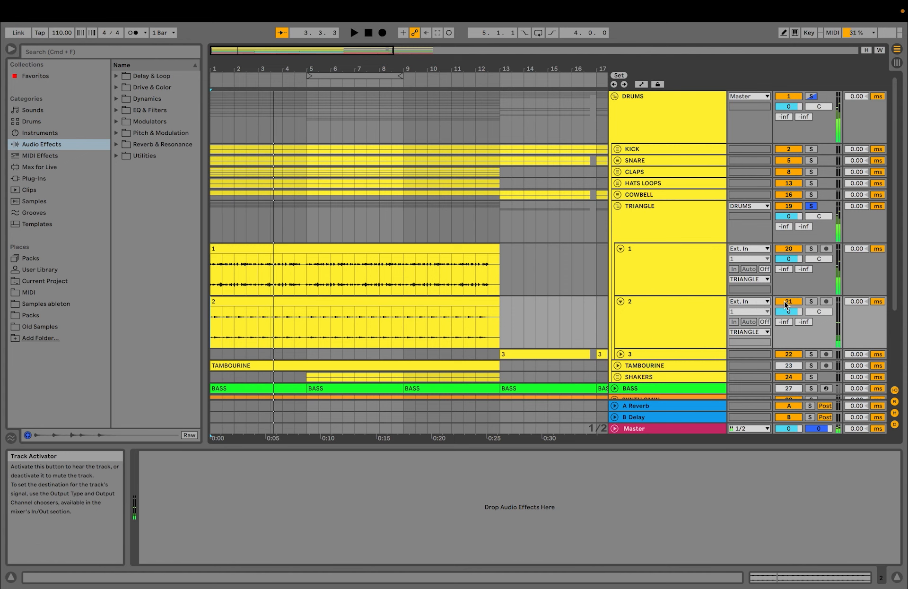
Pan TRIANGLE layer 1 to 10R and layer 2 to 10L, then listen to the group.
scroll(784, 300, down, 2)
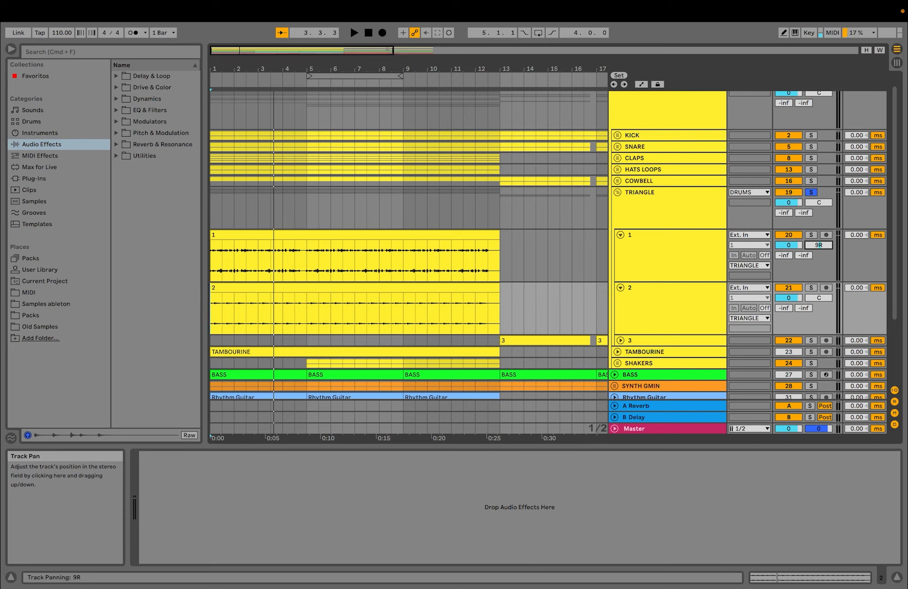
drag(818, 298, 819, 299)
key(space)
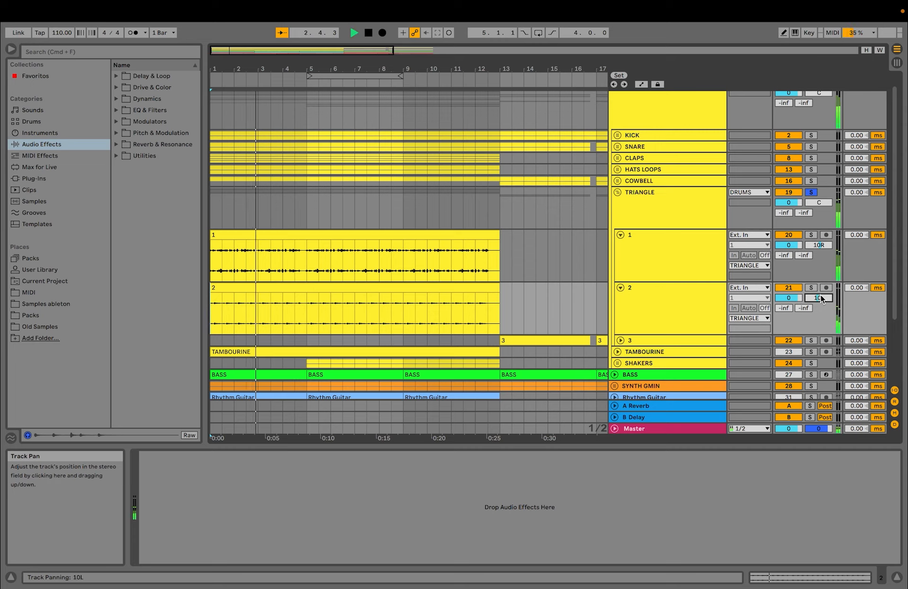
Fold the TRIANGLE group, unfold and solo the TAMBOURINE track, and listen to it from bar 2 and from bar 4.
key(space)
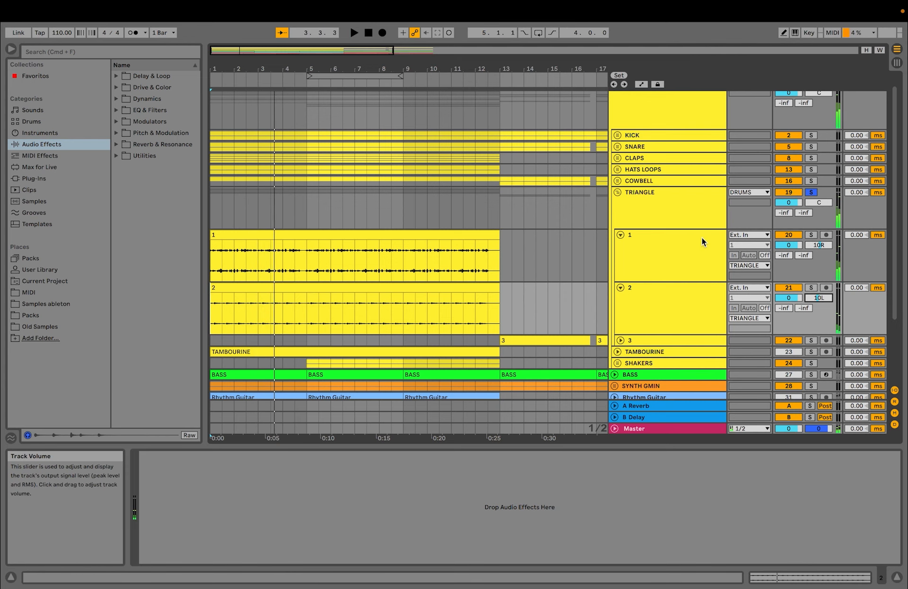
click(617, 193)
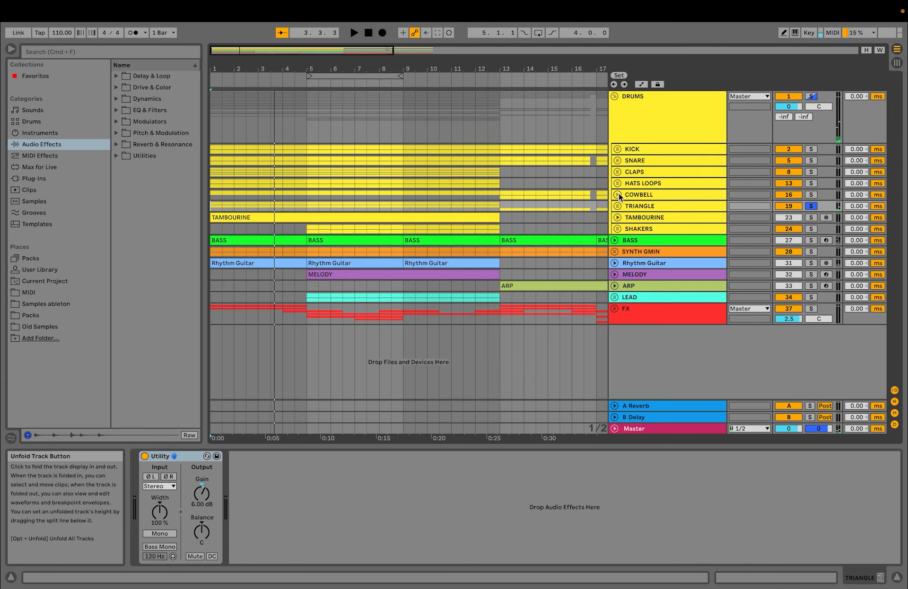
click(617, 217)
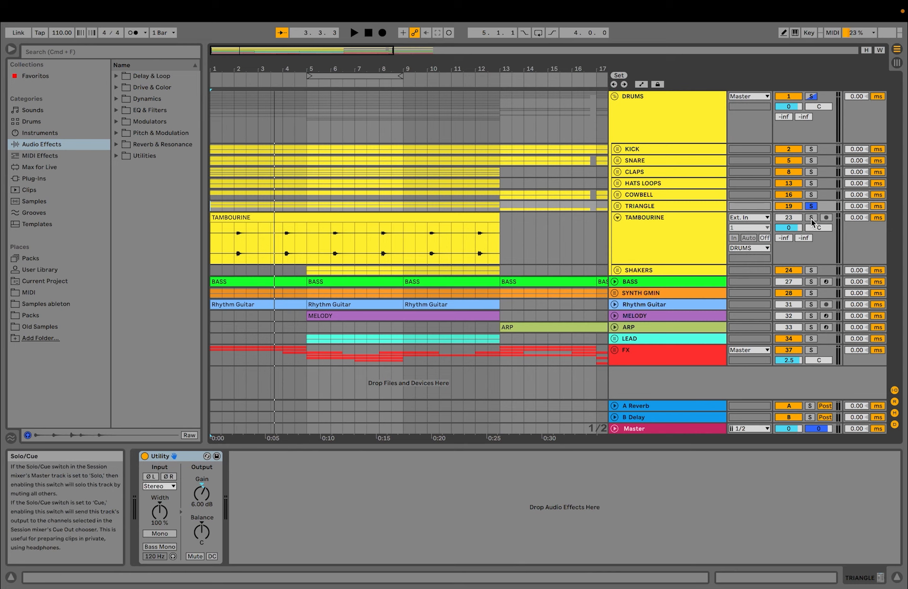
click(234, 248)
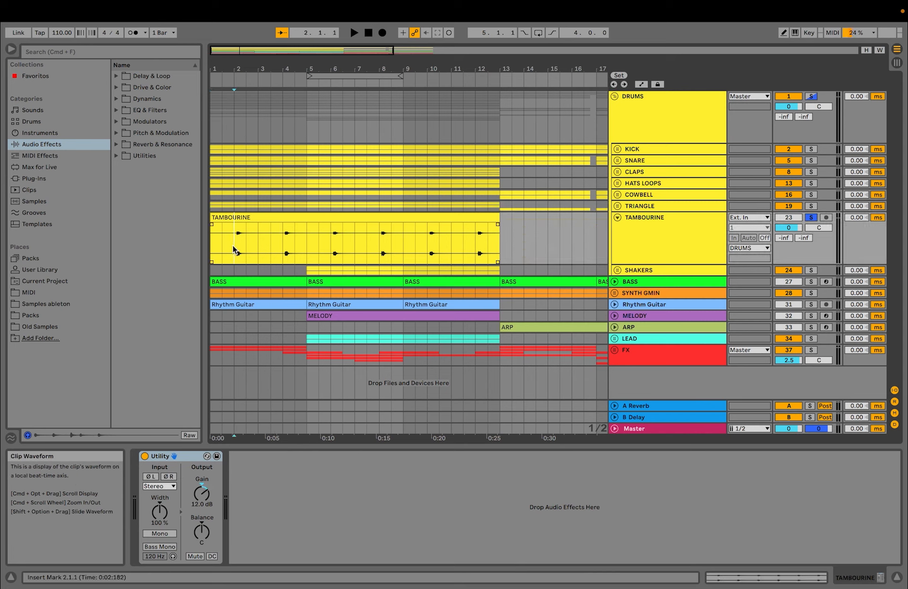
key(space)
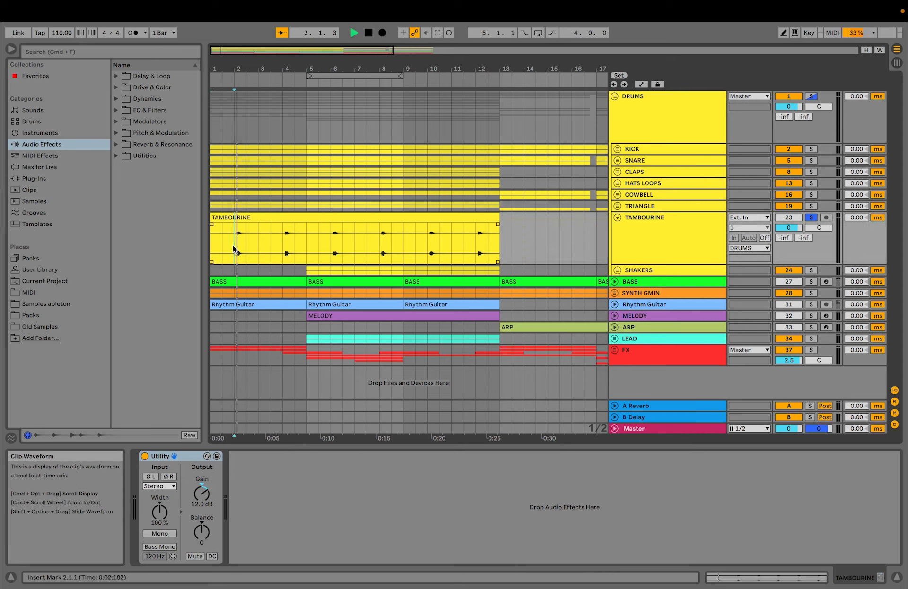
click(283, 244)
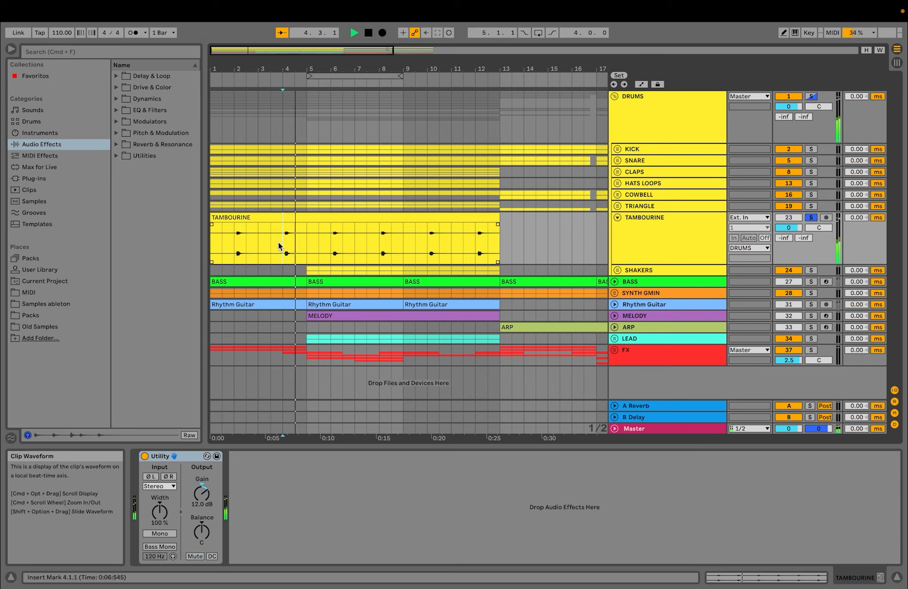
key(space)
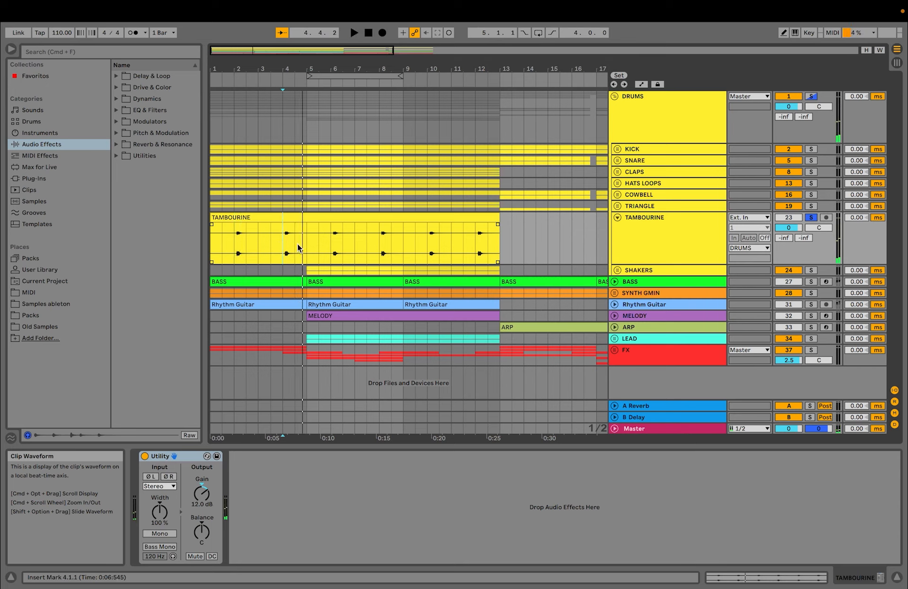
Unfold the SHAKERS group, solo it, and listen to both layers together from bar 5.
click(617, 270)
click(460, 318)
click(310, 339)
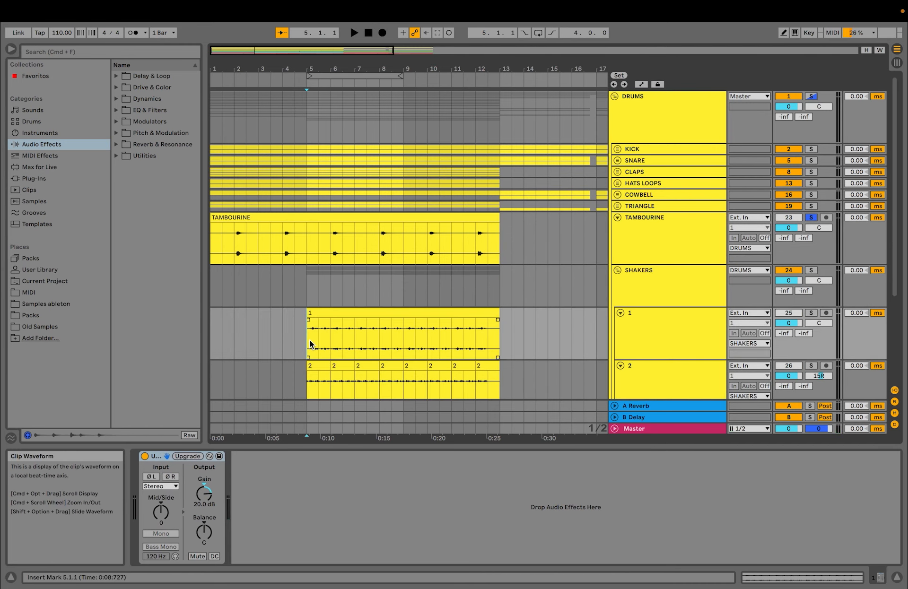
click(811, 270)
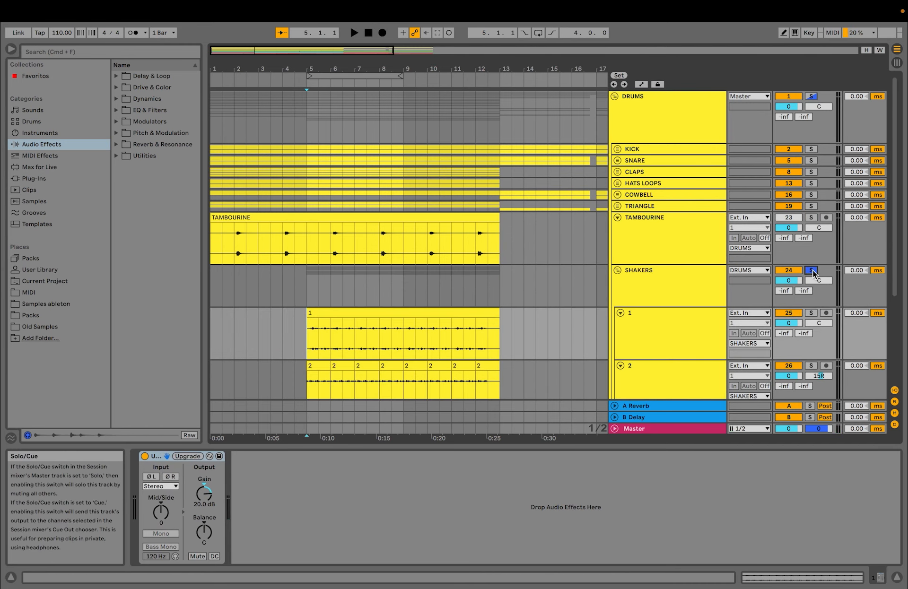
key(space)
scroll(710, 307, down, 3)
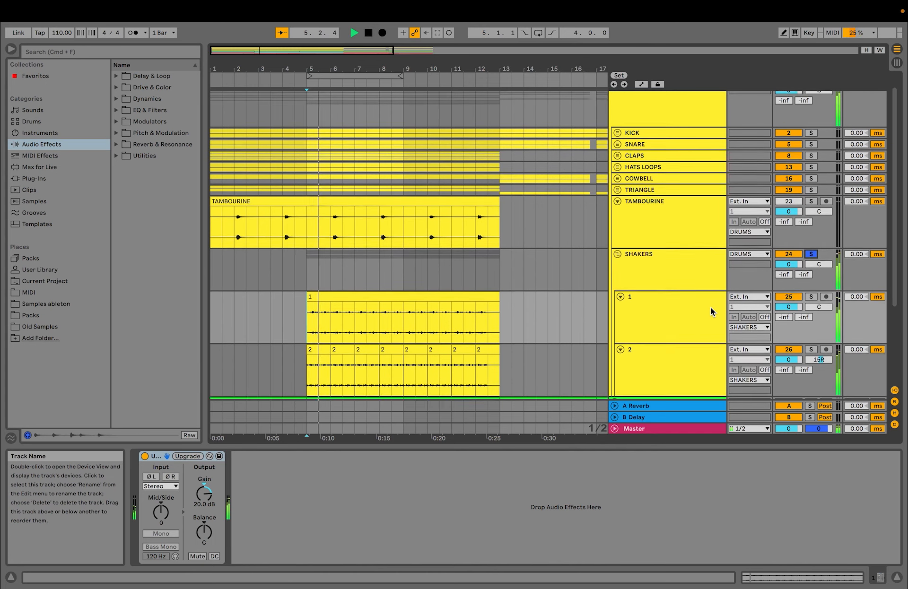
scroll(712, 312, down, 1)
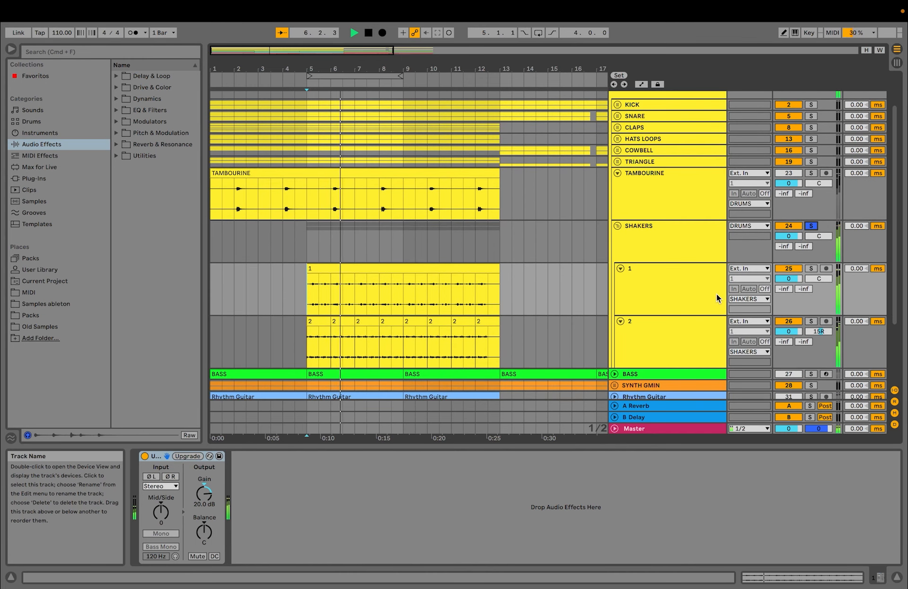
Solo SHAKERS layer 1 and layer 2 one after the other, listening to each alone from bar 5.
click(811, 269)
key(space)
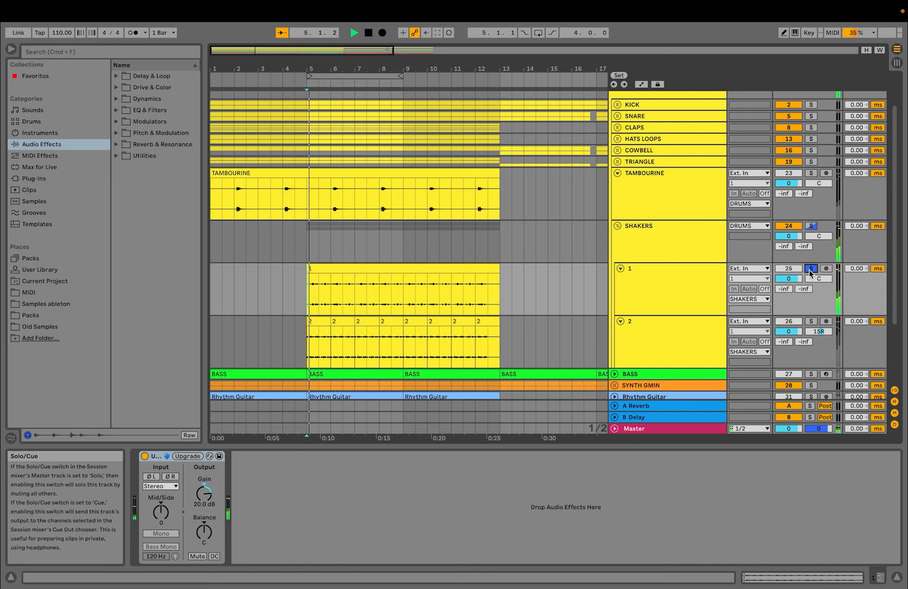
click(810, 321)
key(space)
key(space)
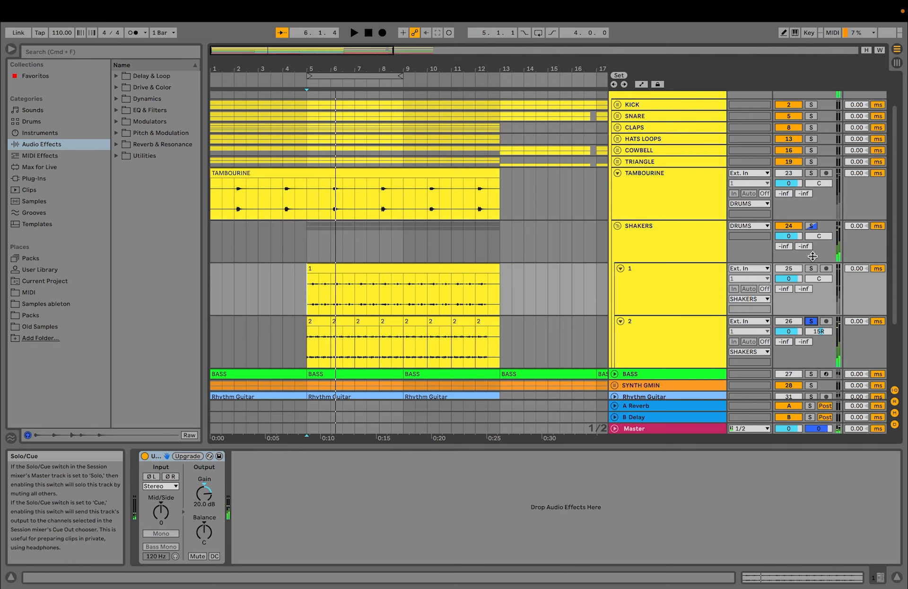
Place the insert mark at bar 13 and fold the TAMBOURINE track and the SHAKERS group.
click(814, 231)
click(500, 191)
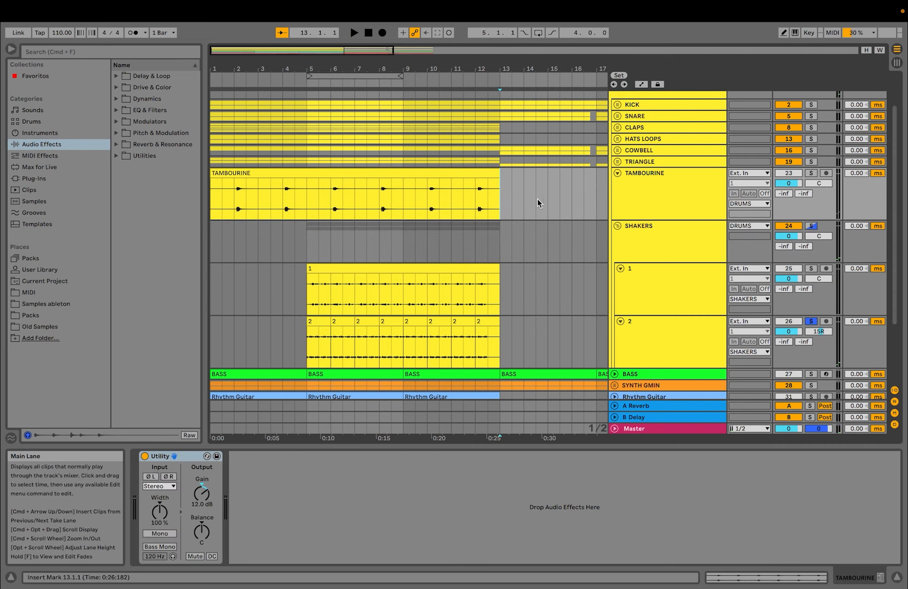
scroll(537, 199, up, 2)
drag(495, 70, 349, 72)
click(616, 218)
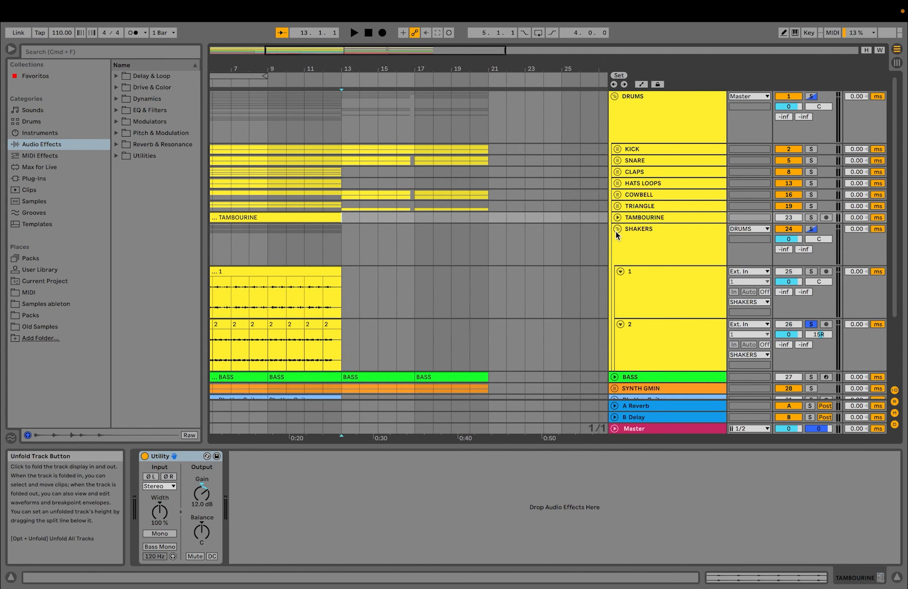
click(617, 229)
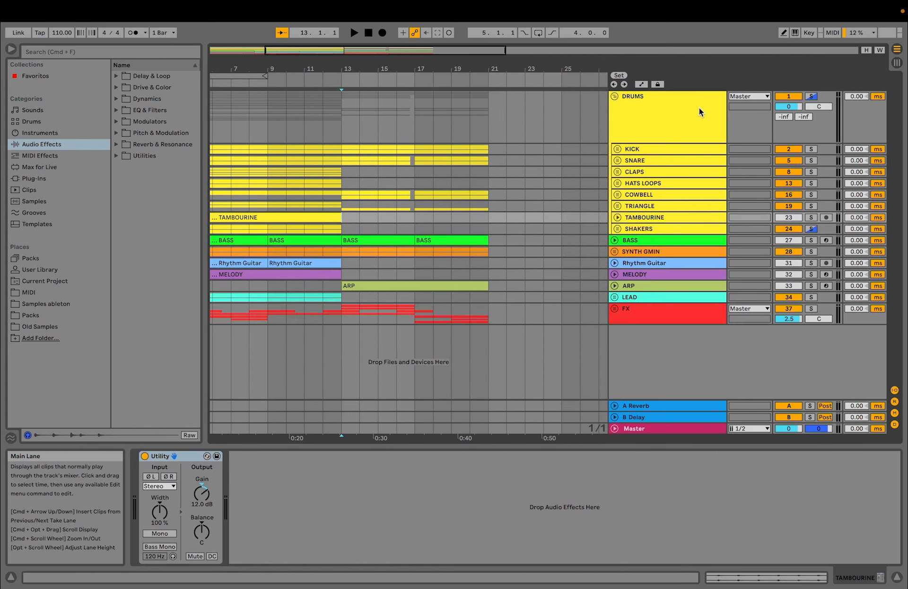
Solo the whole DRUMS group and listen to it from bar 13 and again from bar 5.
click(812, 96)
key(space)
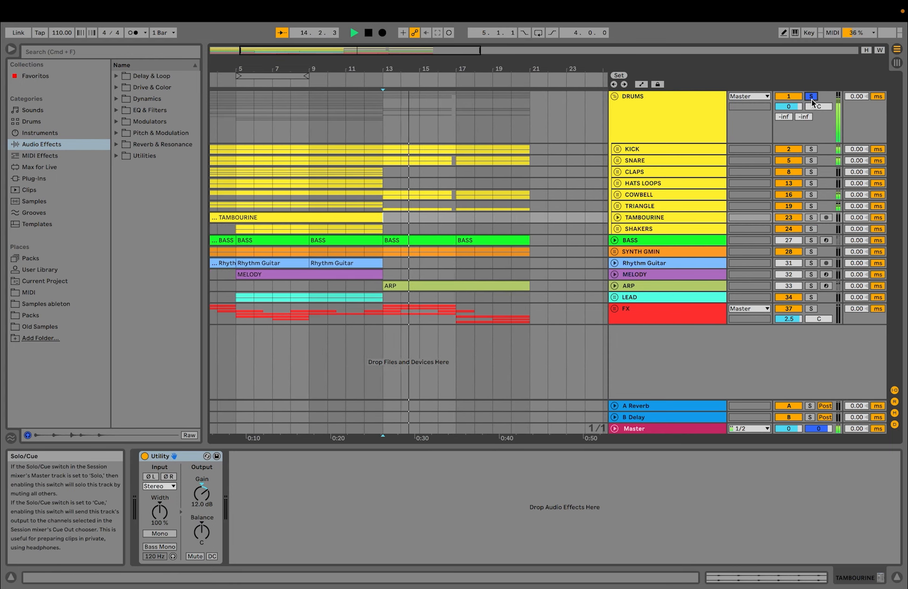
drag(429, 69, 429, 56)
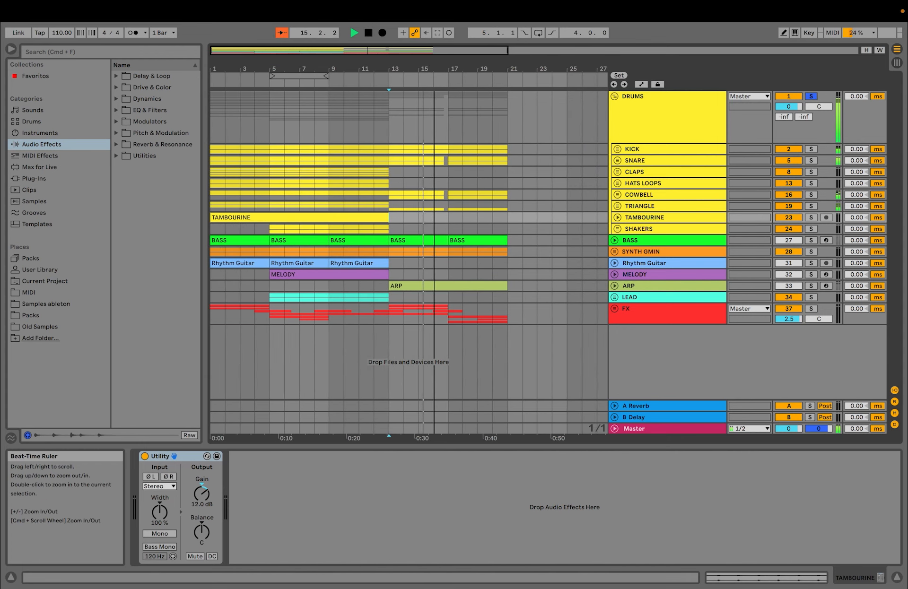
key(space)
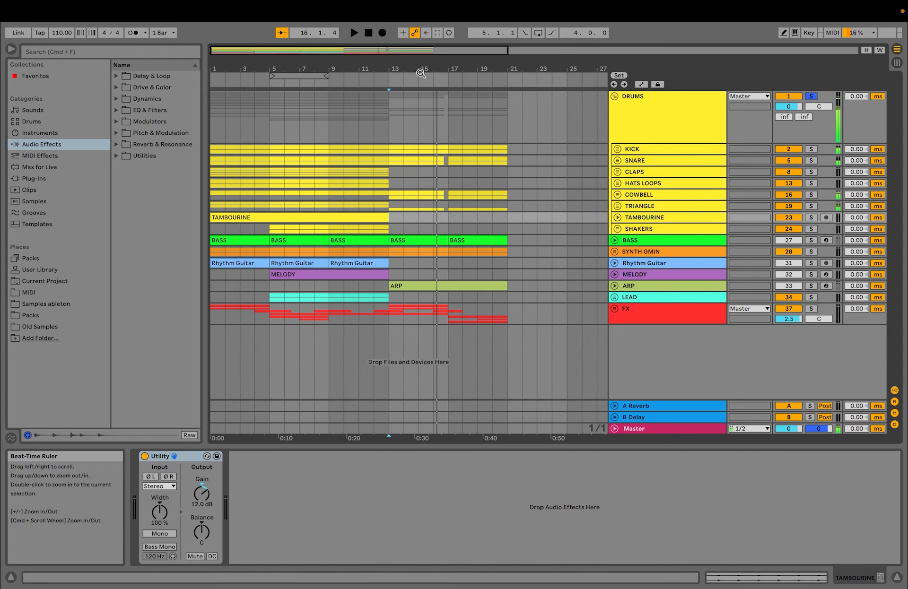
click(272, 229)
key(space)
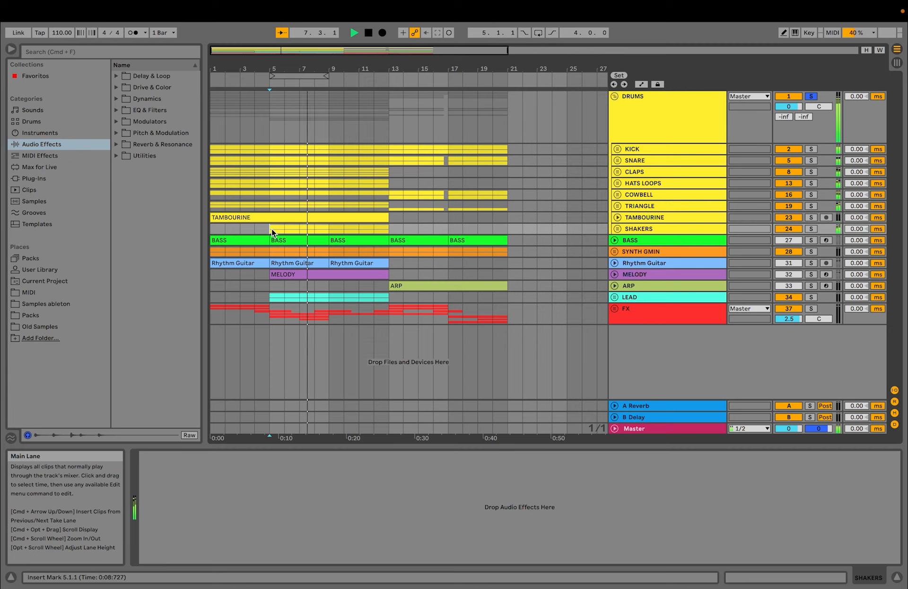
key(space)
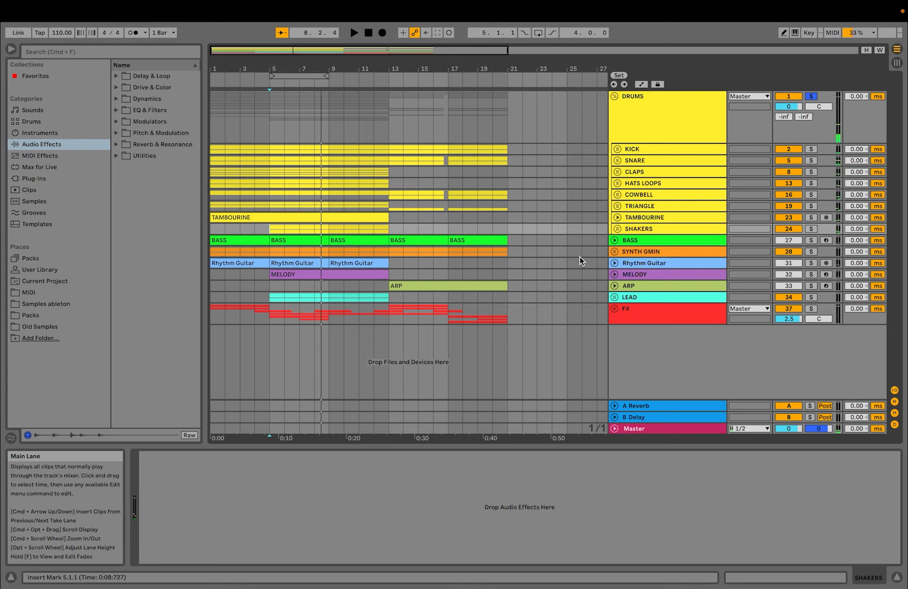
Solo and unfold the SYNTH GMIN group, and listen to its two layers together from bar 1.
click(811, 252)
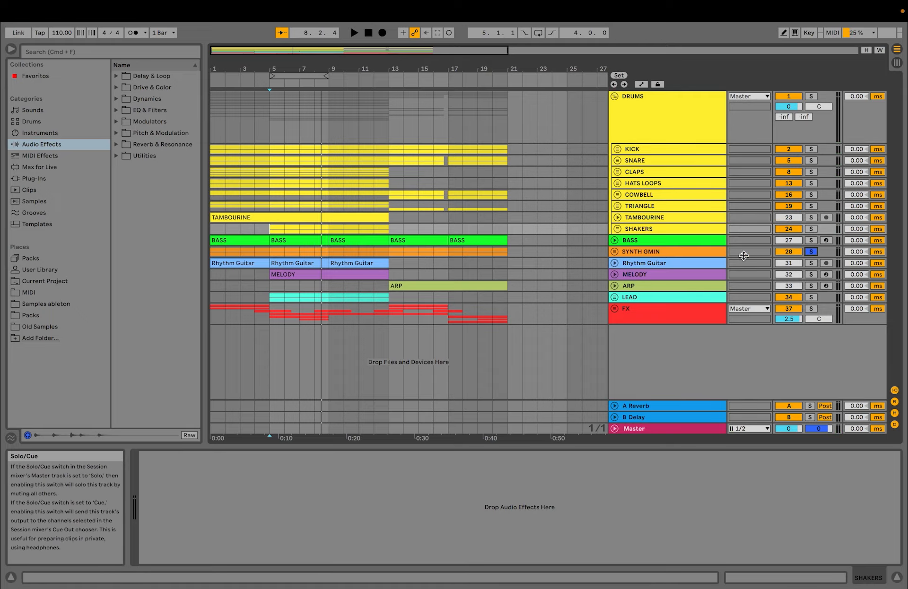
click(616, 252)
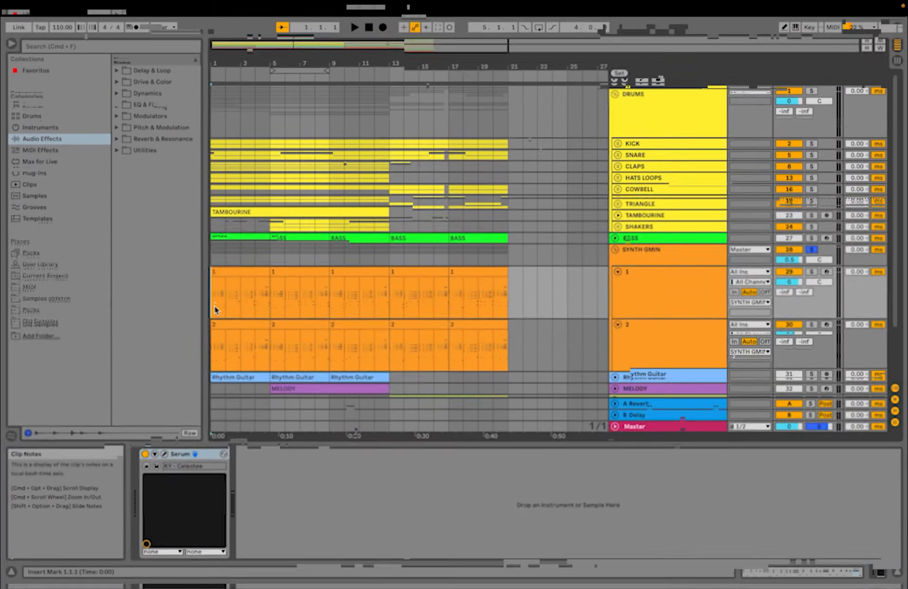
key(space)
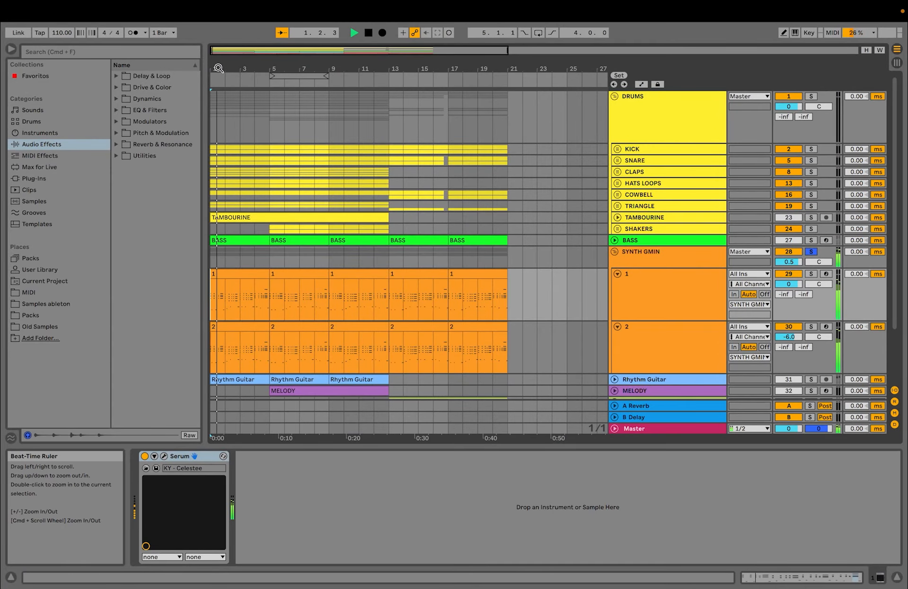
drag(211, 67, 211, 83)
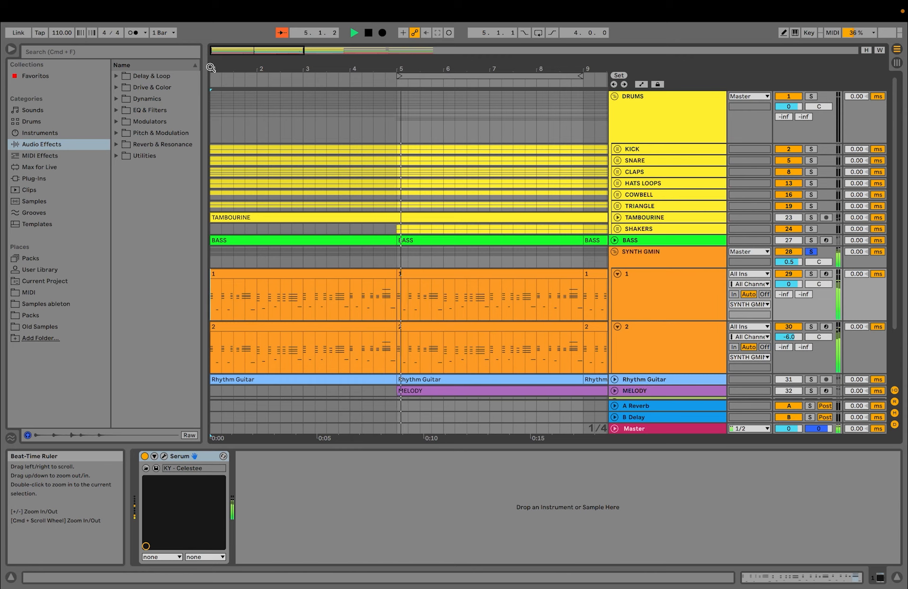
key(space)
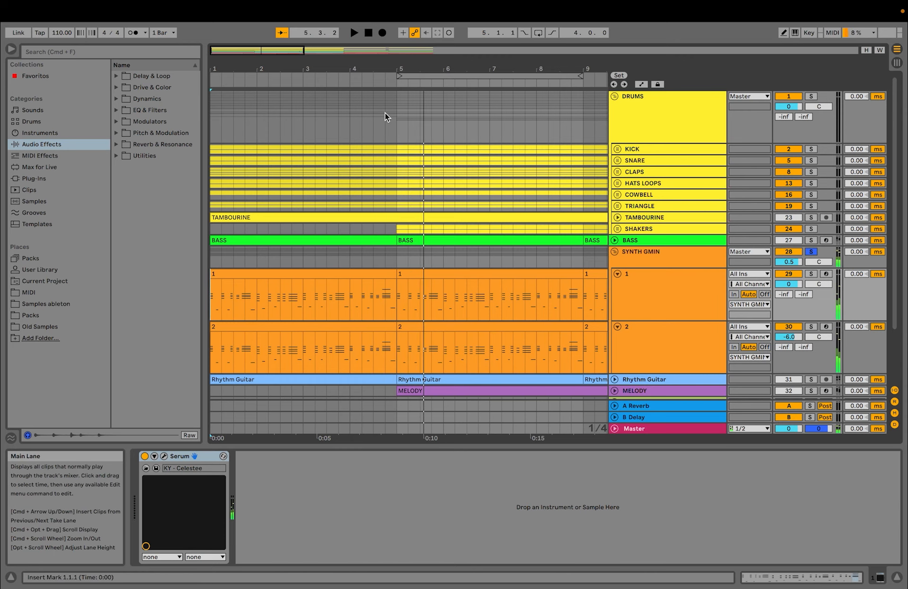
Open the first MIDI clip of SYNTH GMIN layer 1, enlarge the note editor, and fold it to the used notes.
drag(385, 69, 386, 44)
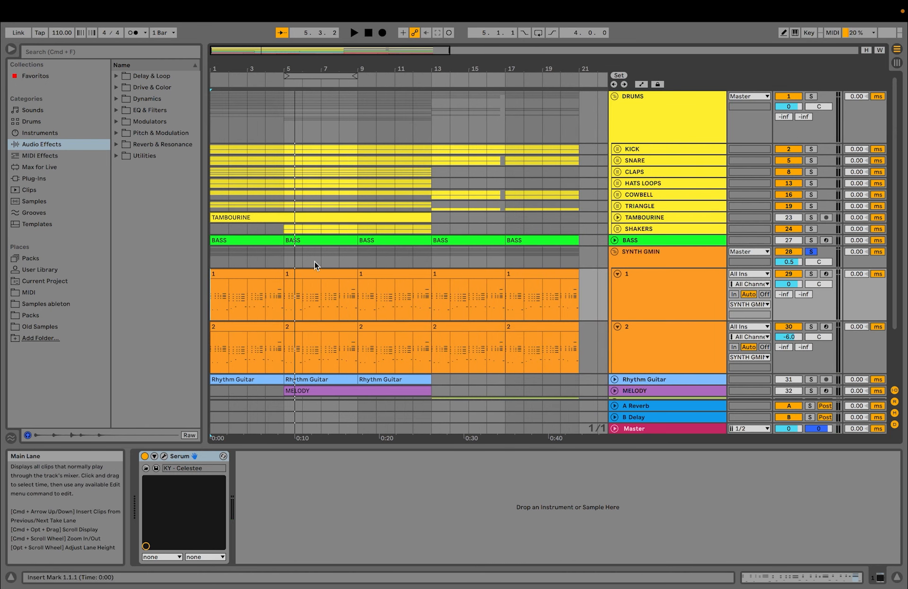
double_click(251, 278)
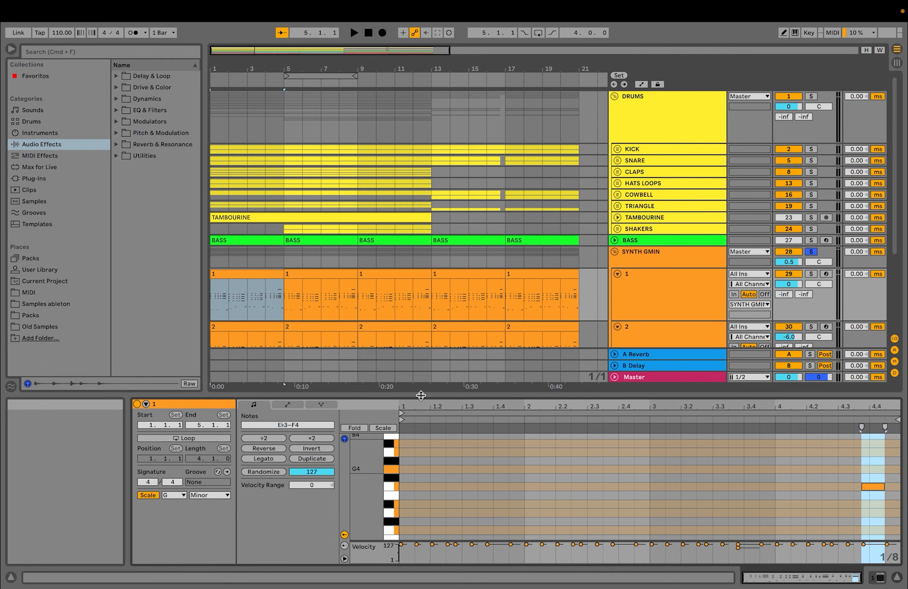
drag(415, 395, 411, 314)
click(354, 349)
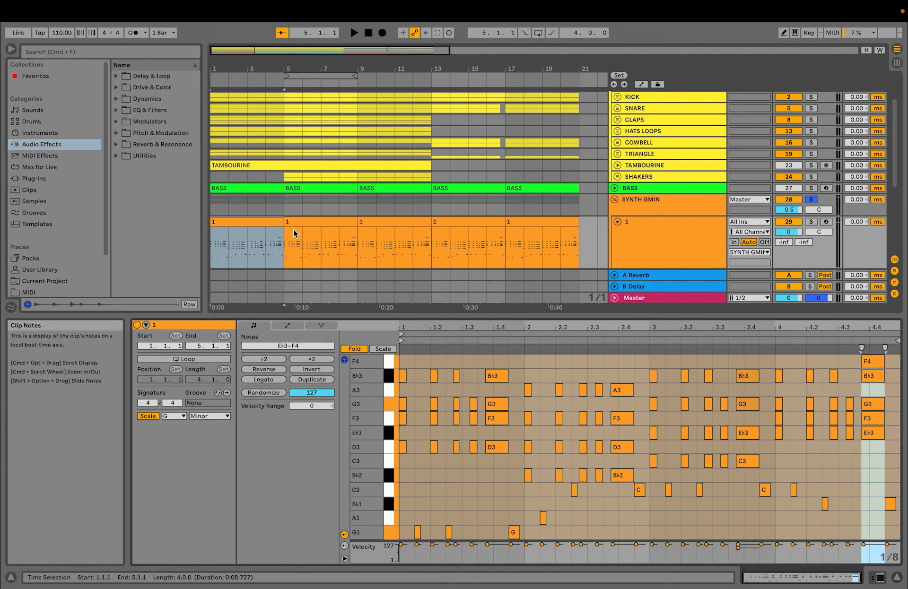
Open the first MIDI clip of SYNTH GMIN layer 2 to view its notes.
scroll(293, 229, up, 2)
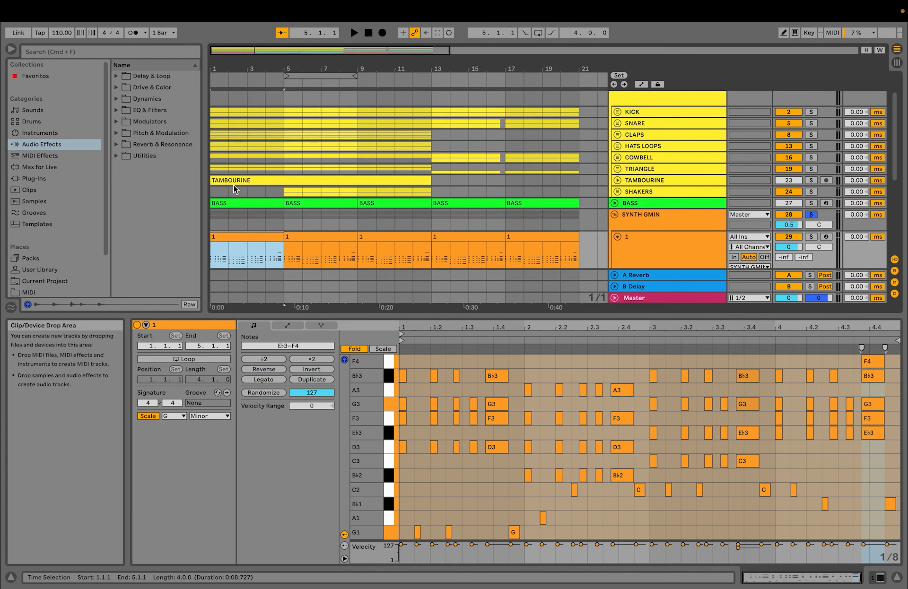
scroll(252, 218, down, 5)
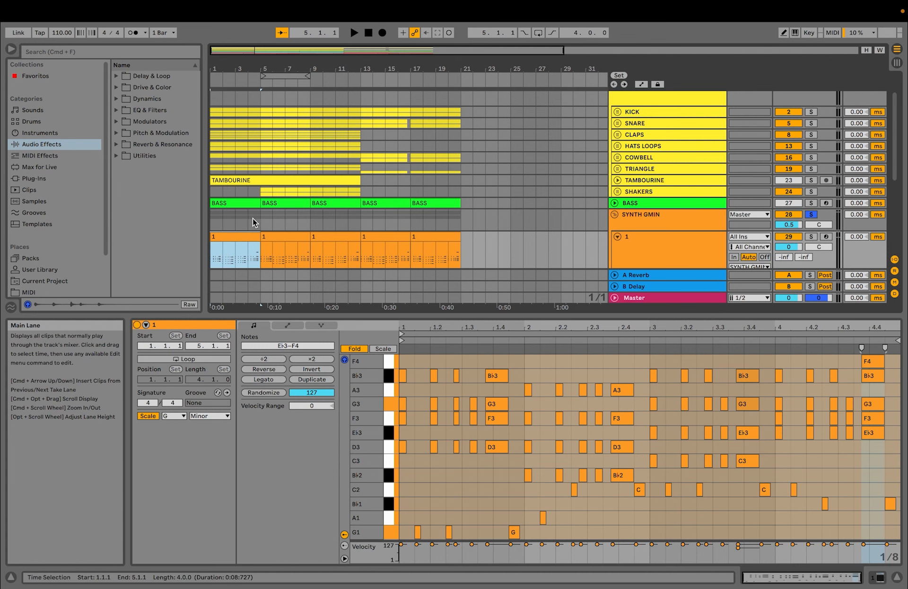
key(super+d)
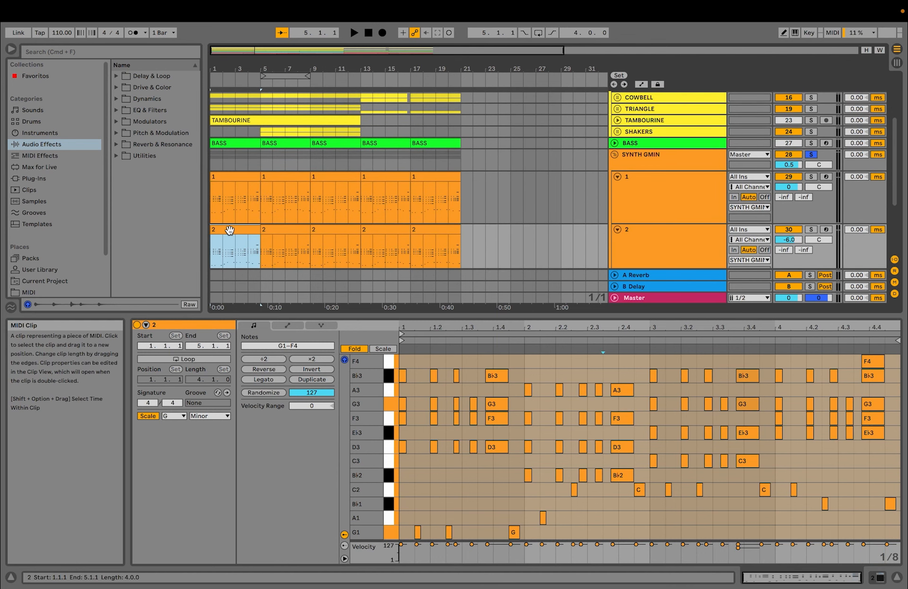
Open the Serum editor of SYNTH GMIN layer 1, solo that layer, and listen to it alone.
click(623, 196)
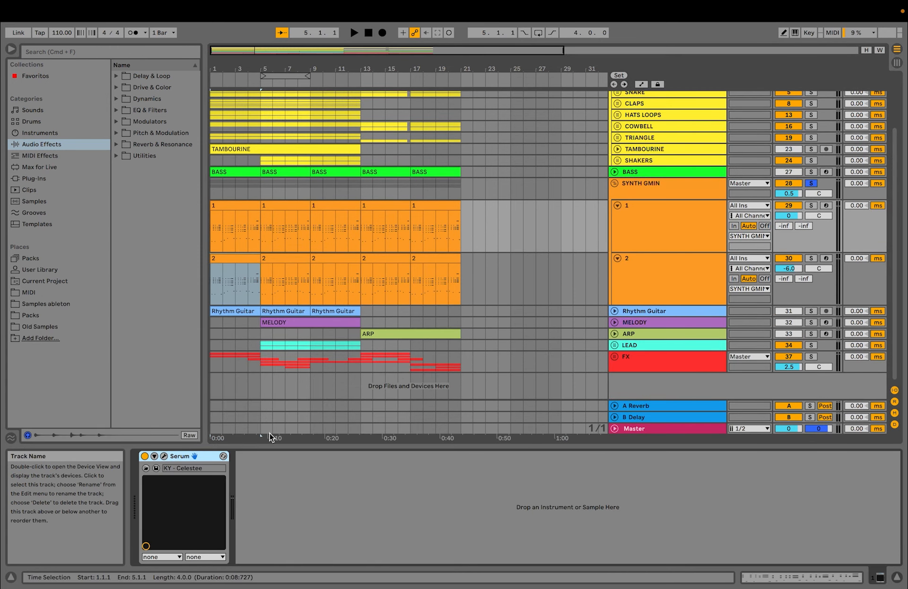
click(164, 456)
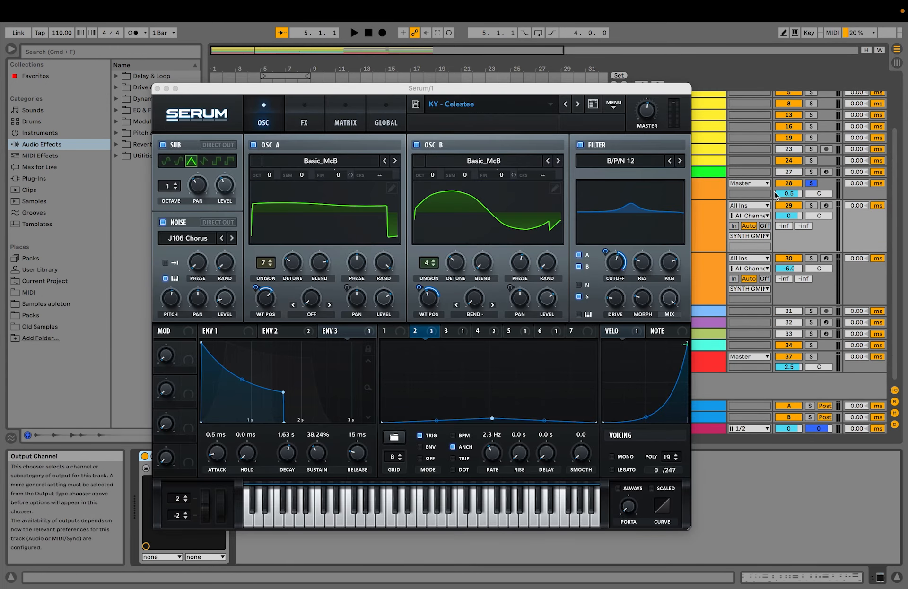
click(810, 206)
key(space)
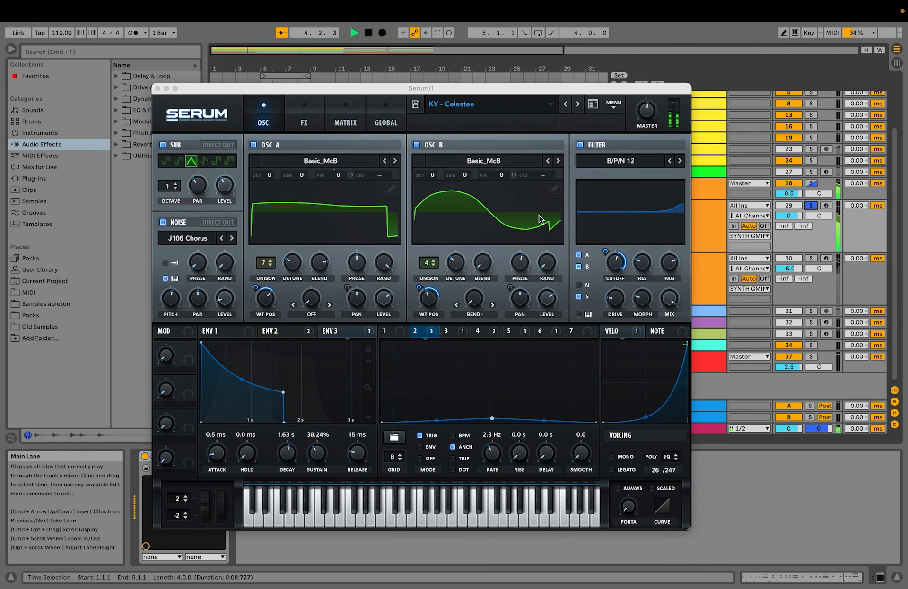
Replace the open Serum editor with the one of SYNTH GMIN layer 2, solo that layer, and listen to it alone.
key(space)
click(158, 88)
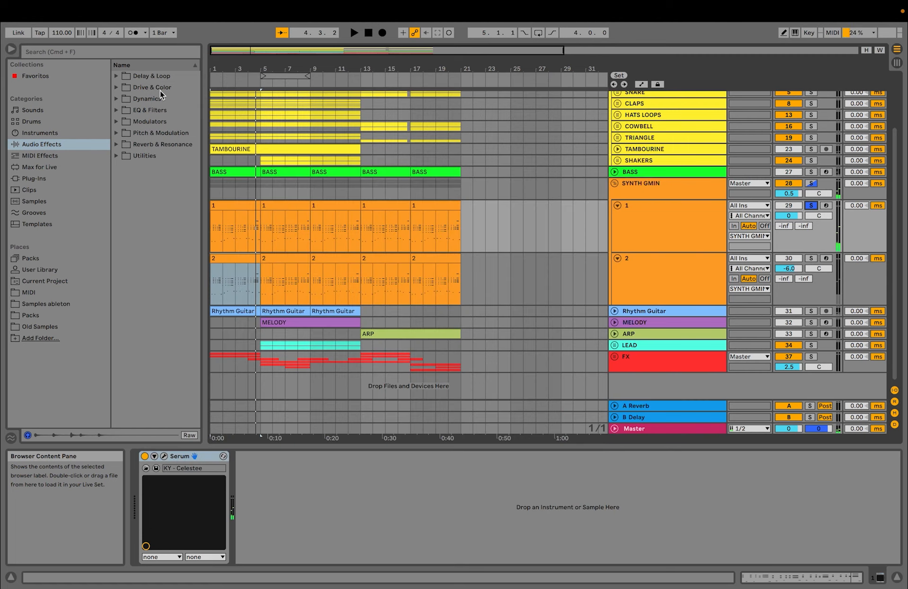
click(642, 265)
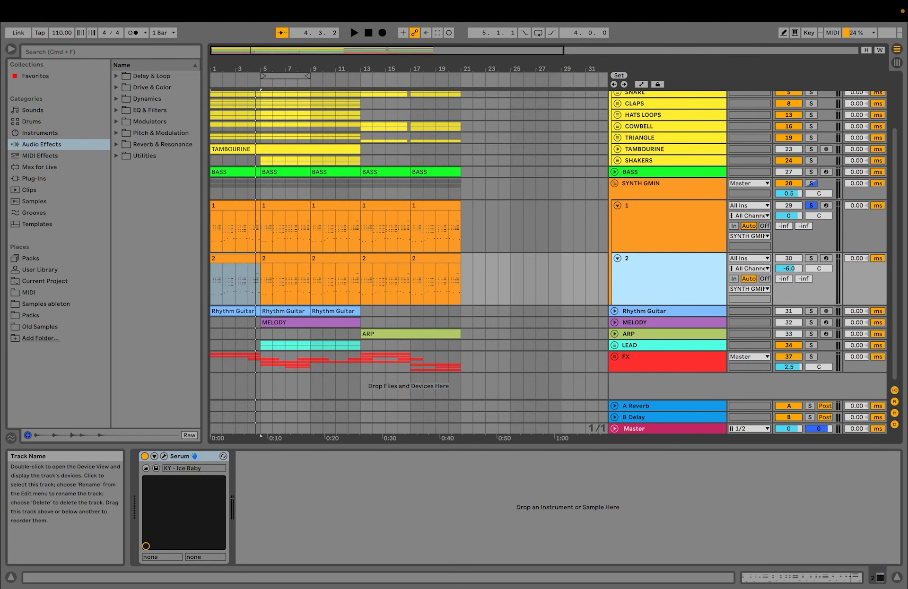
click(155, 455)
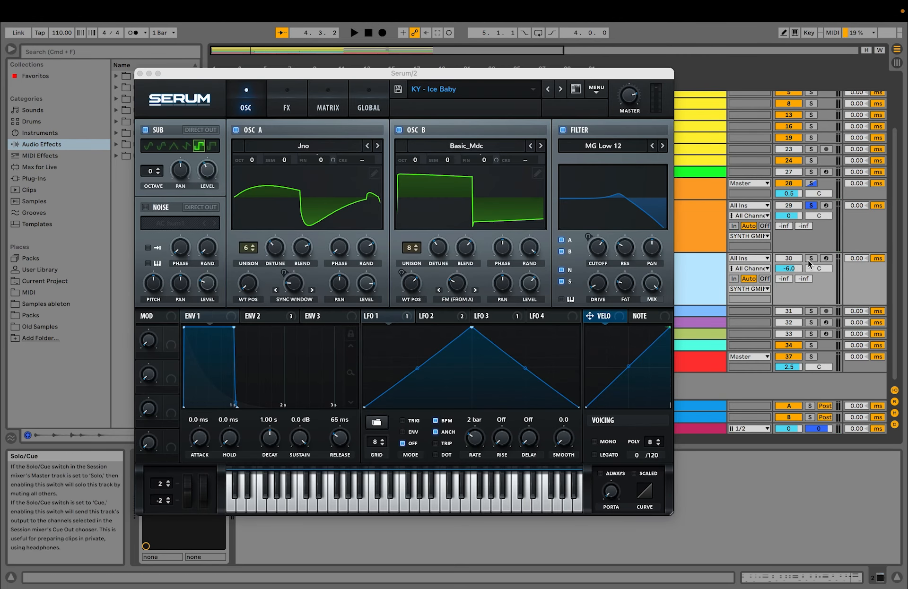
click(808, 260)
key(space)
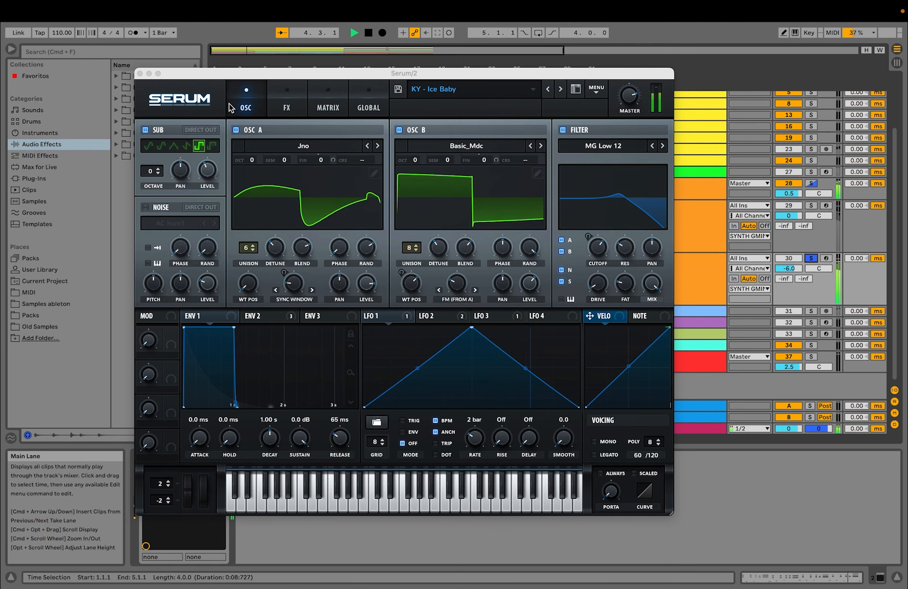
key(space)
click(140, 73)
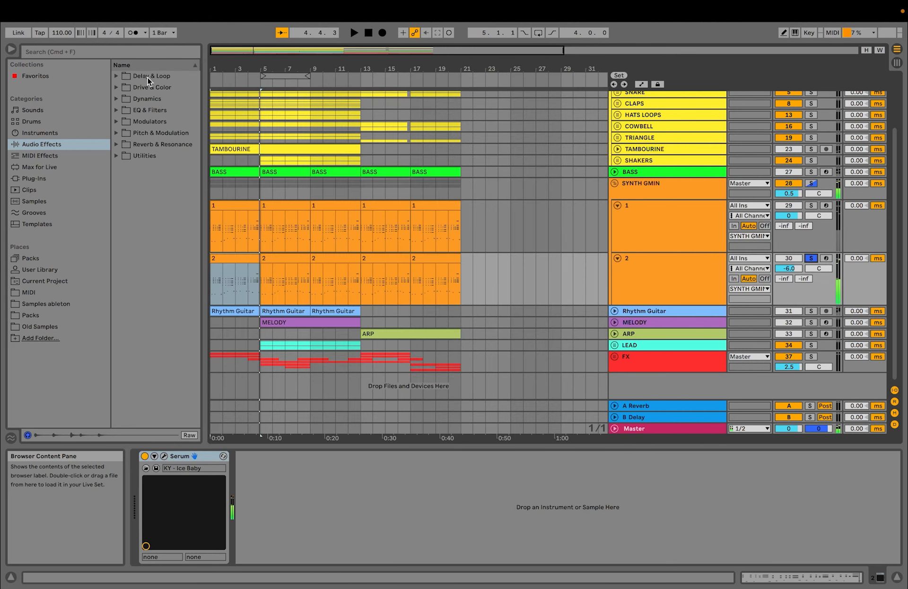
Fold both SYNTH GMIN layers, solo the whole group, listen to it from bar 1, and release the solo.
click(618, 258)
click(617, 206)
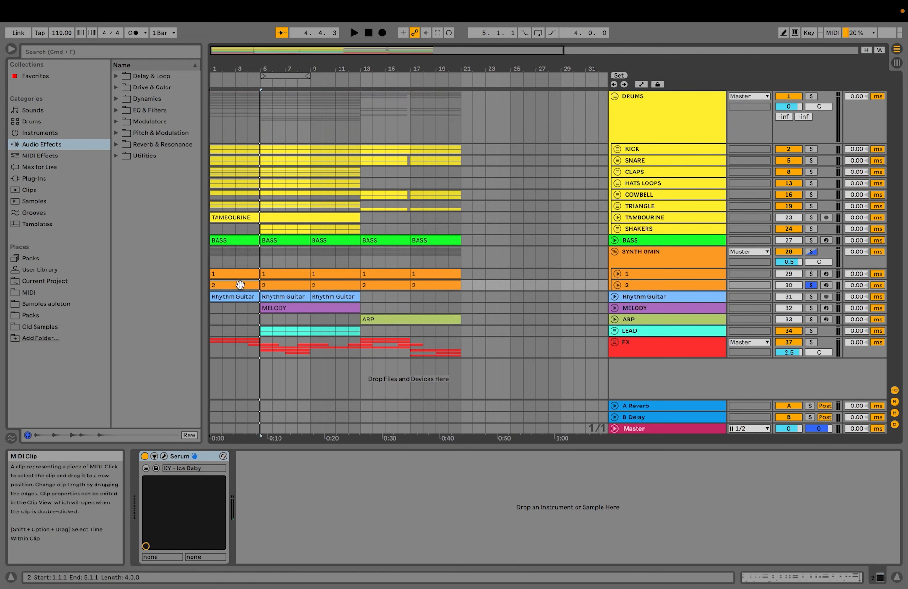
click(214, 264)
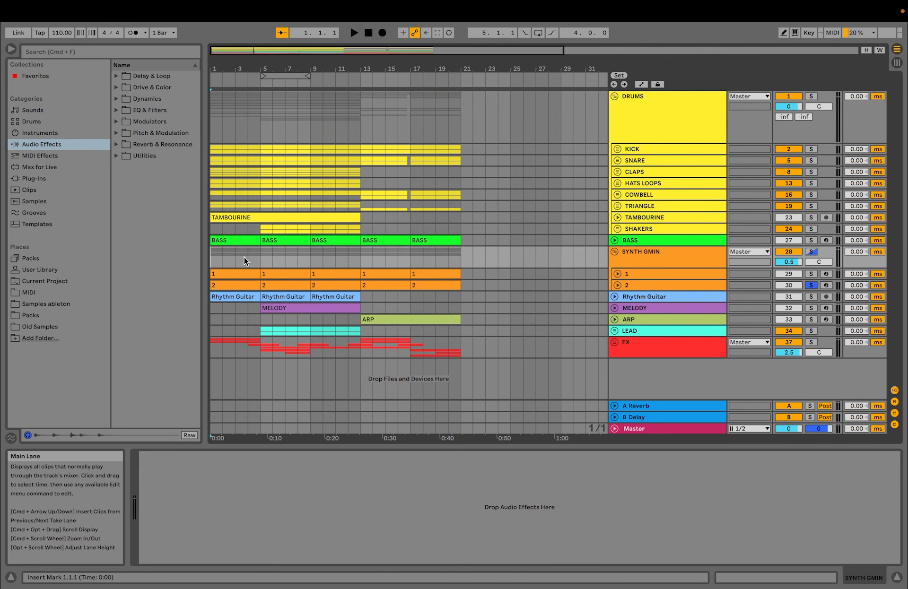
click(811, 253)
key(space)
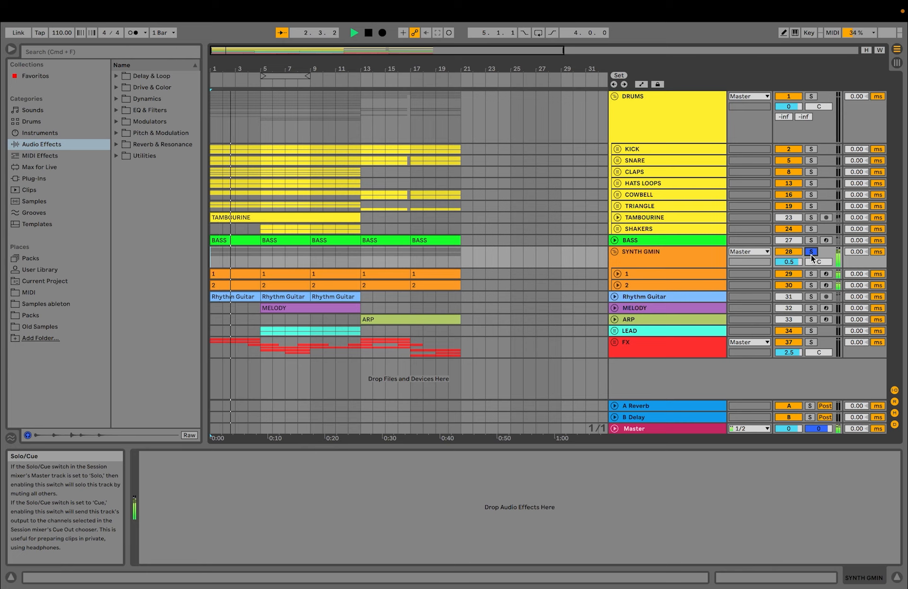
click(810, 253)
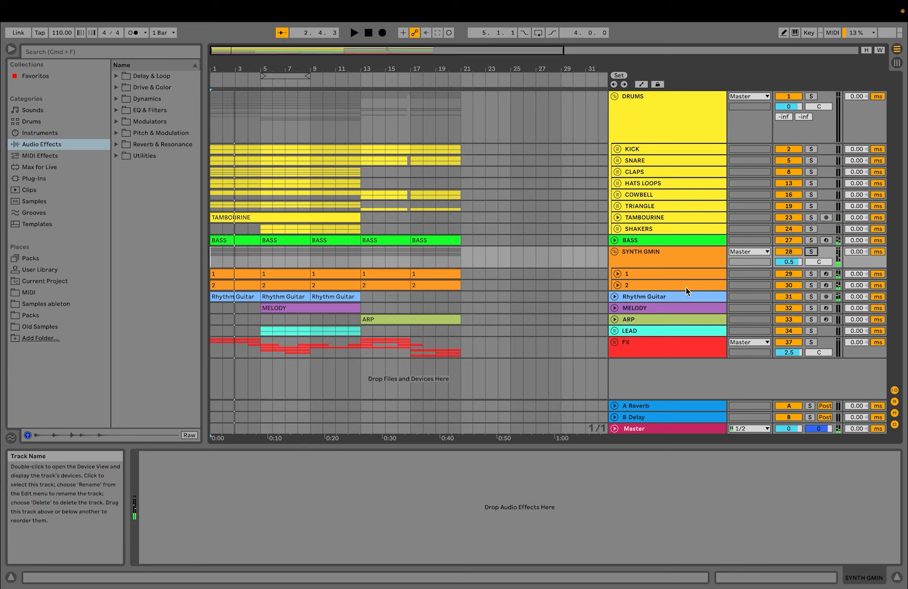
Unfold and solo the Rhythm Guitar track, listen to it, and view its Reverb settings before folding it again.
click(614, 297)
click(809, 298)
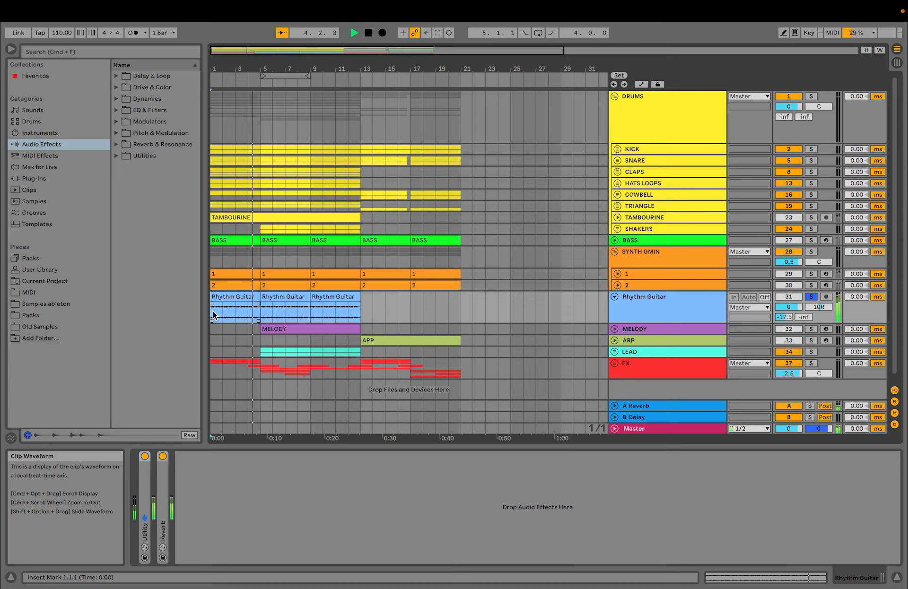
double_click(163, 491)
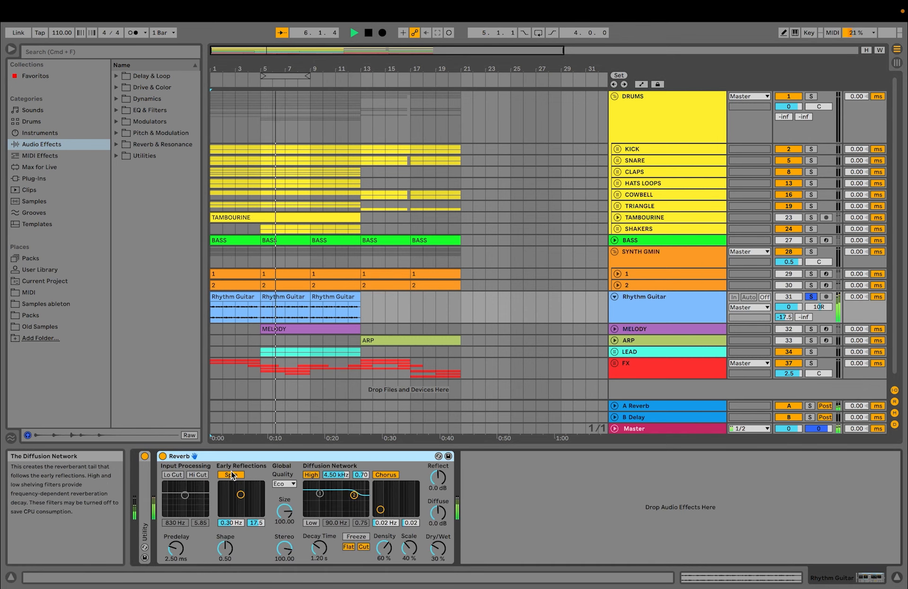
double_click(189, 457)
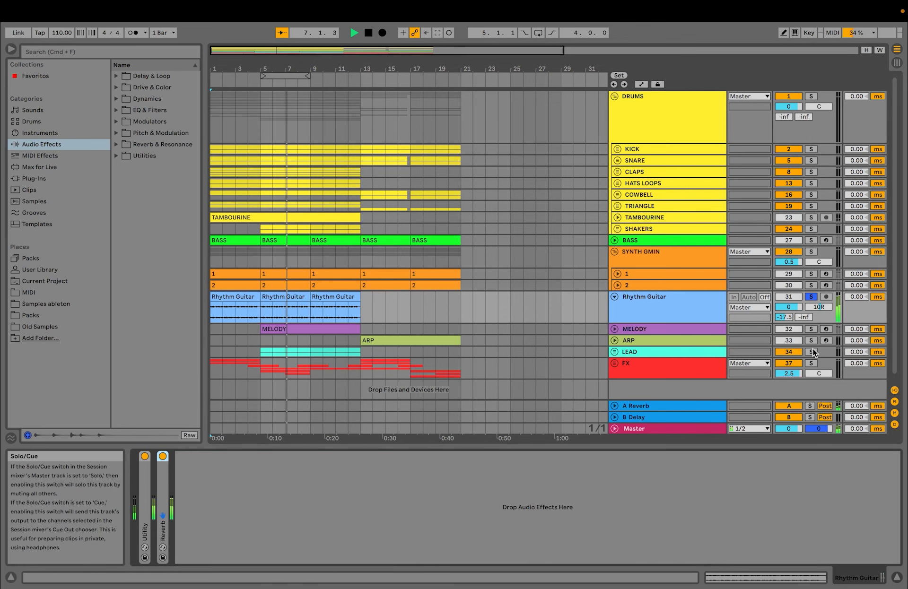
click(615, 298)
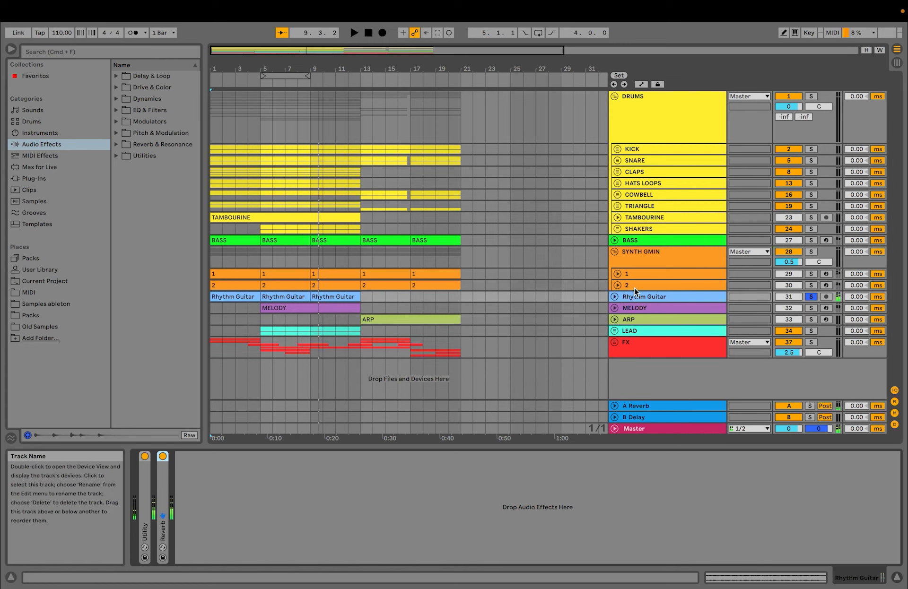
Fold the SYNTH GMIN group, unfold the BASS track, and listen to it soloed from bar 1.
click(614, 253)
click(614, 240)
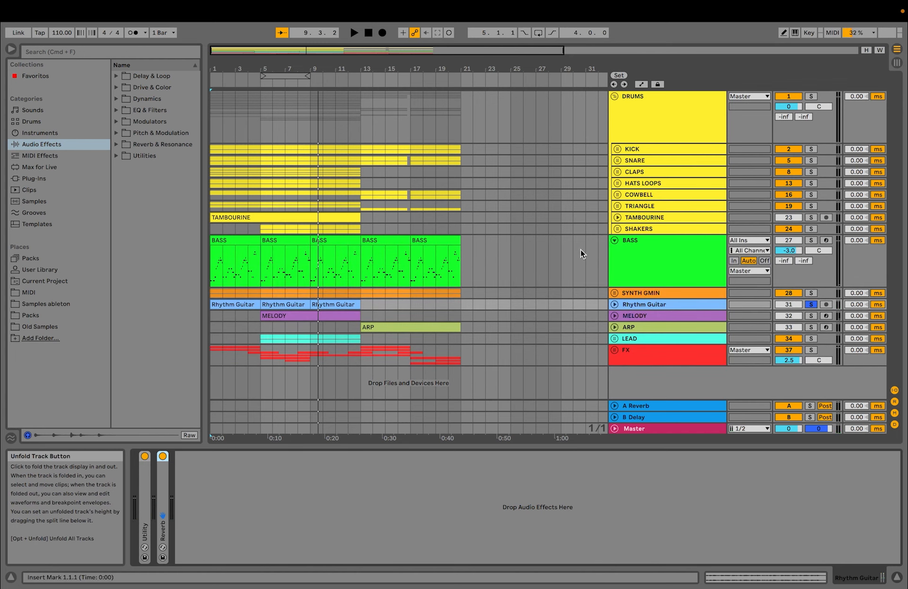
key(space)
click(213, 269)
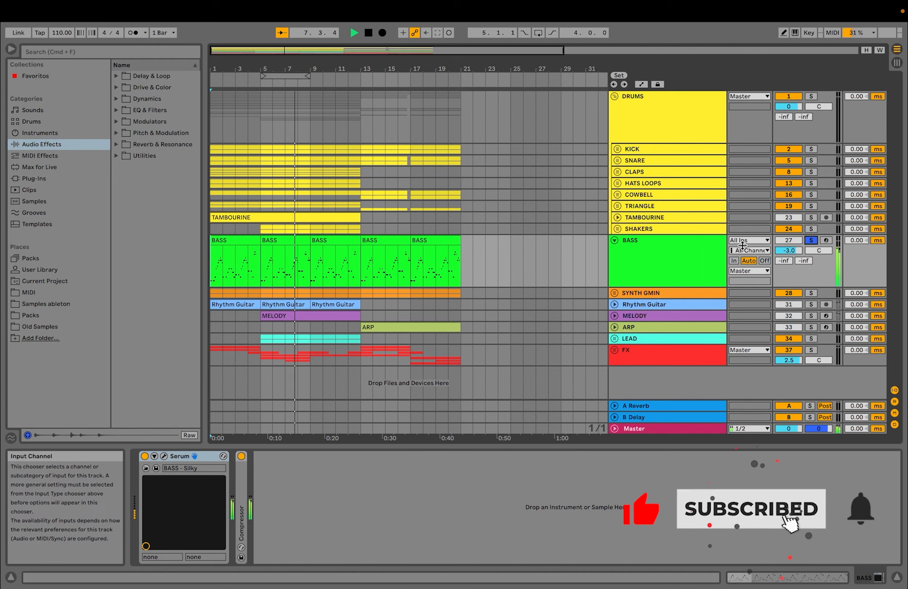
Stop playback and open the first BASS clip to view its notes, adjusting the note editor's height.
key(space)
double_click(273, 247)
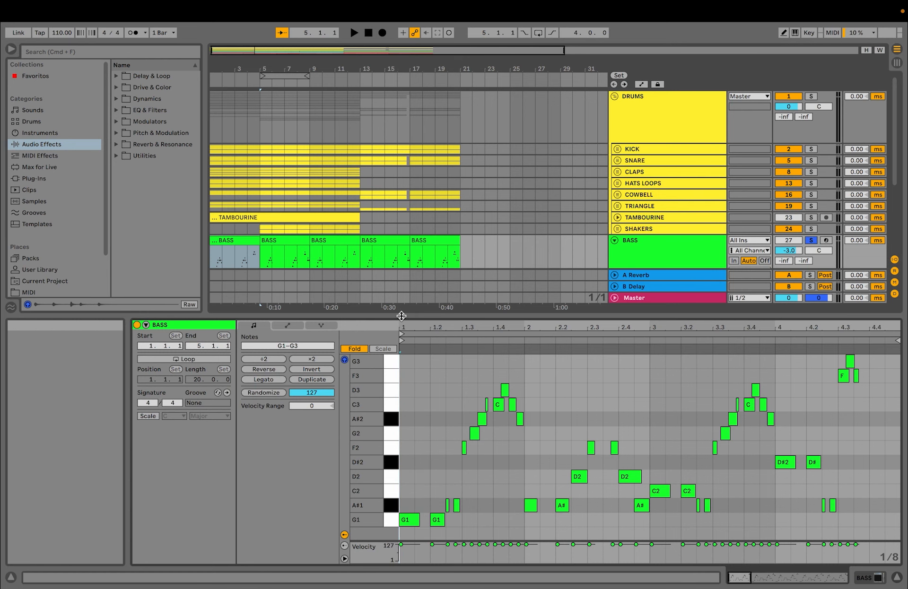
drag(401, 316, 391, 358)
Open the Serum editor of the BASS track and listen to the bass while examining its oscillators.
click(657, 264)
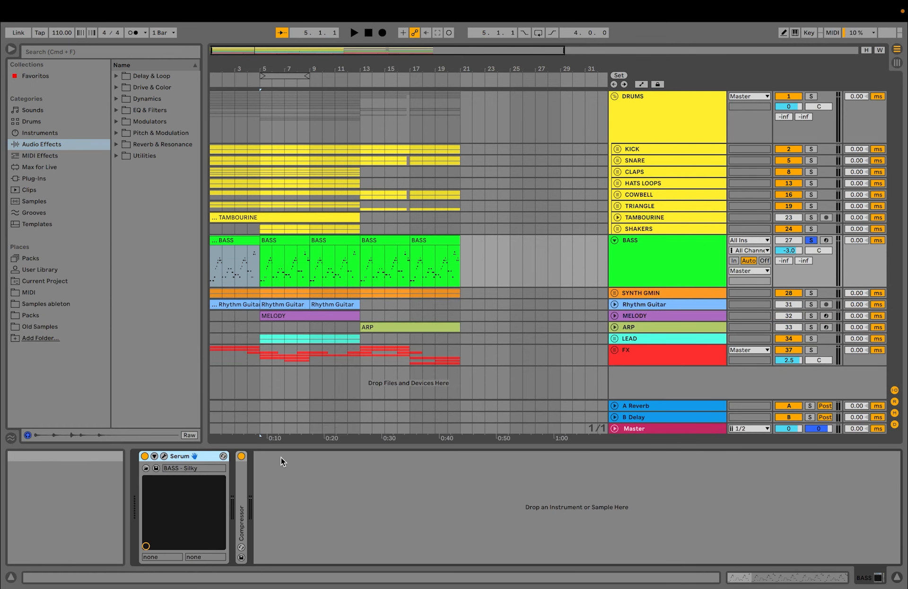
click(164, 456)
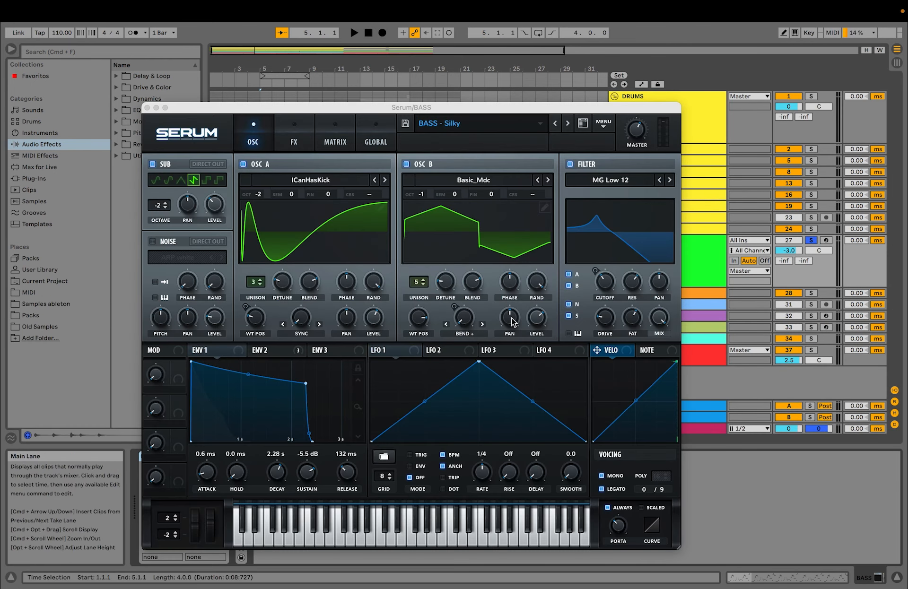
key(space)
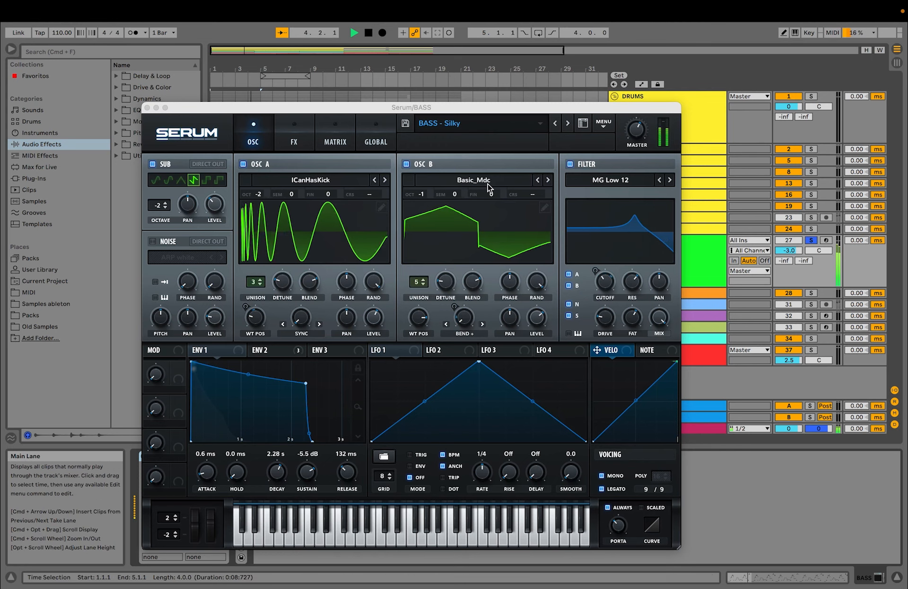
click(419, 318)
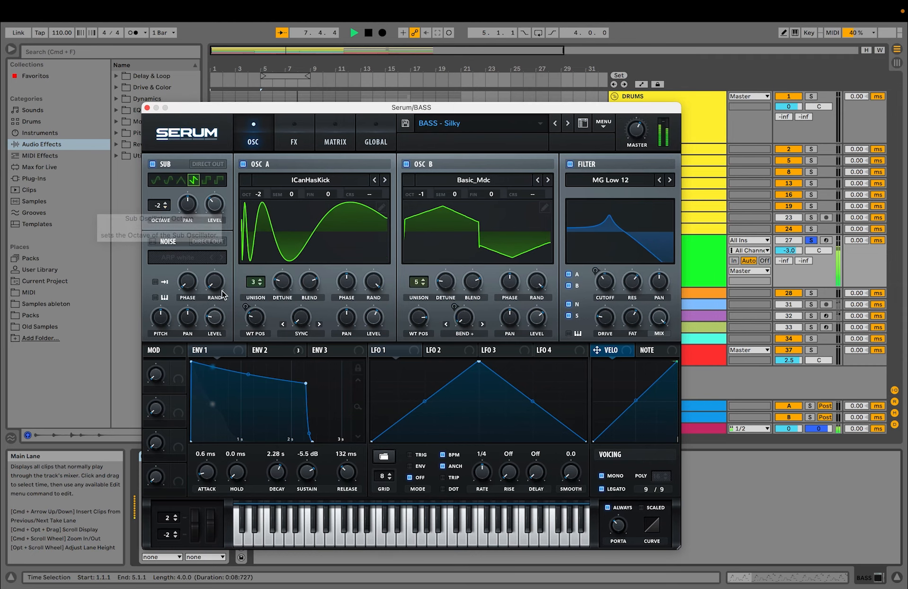
Show envelope 2 of the bass preset, listen to its modulation from bar 1, and close the Serum editor.
click(268, 350)
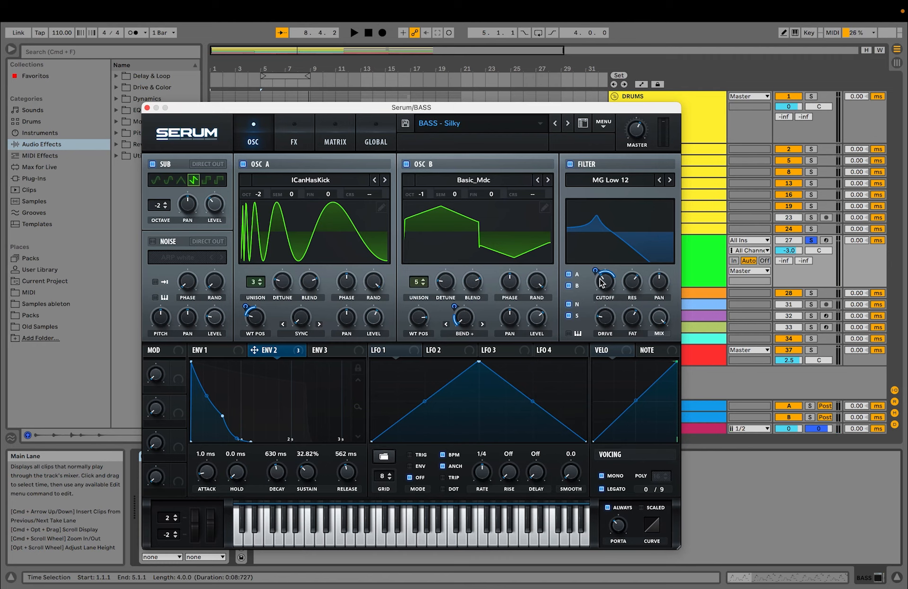
key(space)
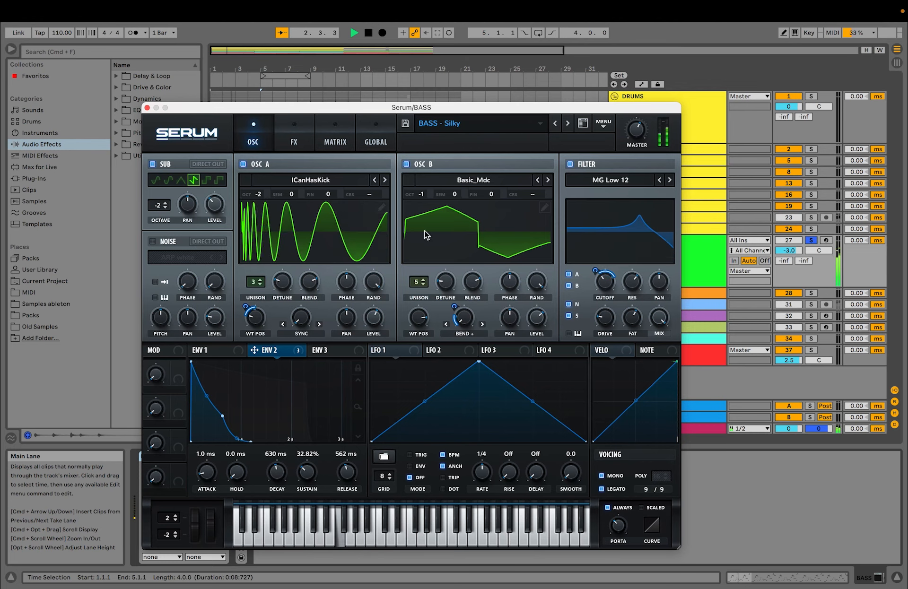
key(space)
click(147, 108)
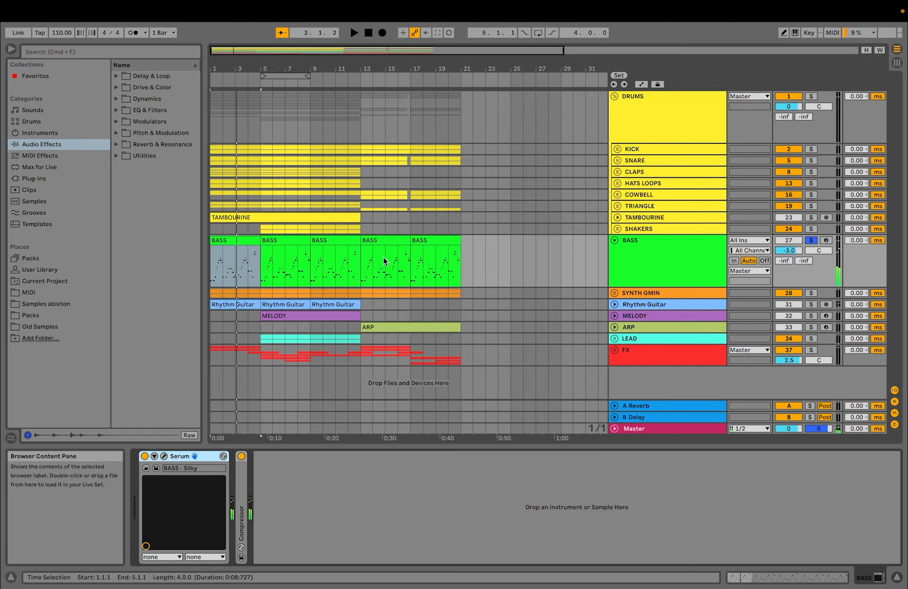
Fold the BASS track and listen to MELODY from bar 5, first soloed and again with all tracks.
click(615, 240)
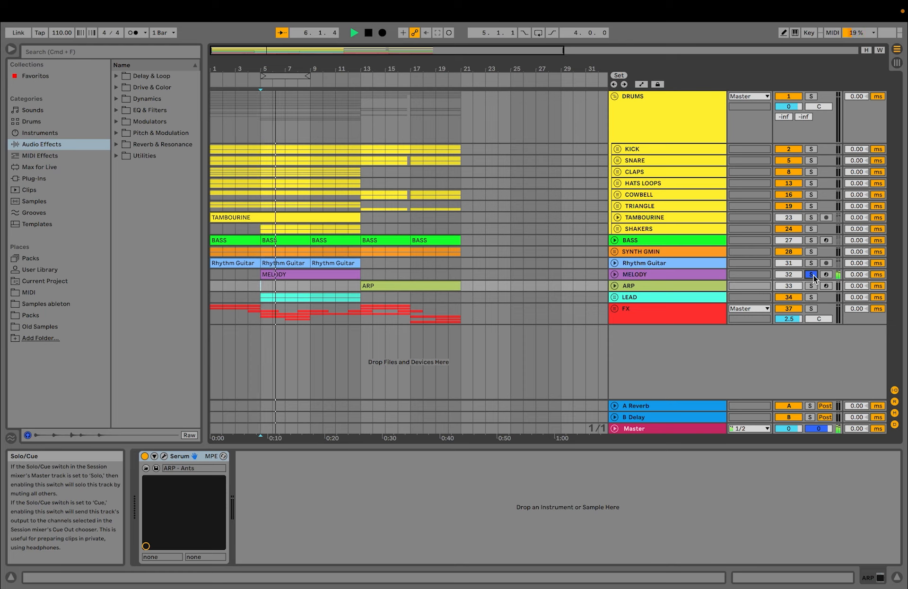
key(space)
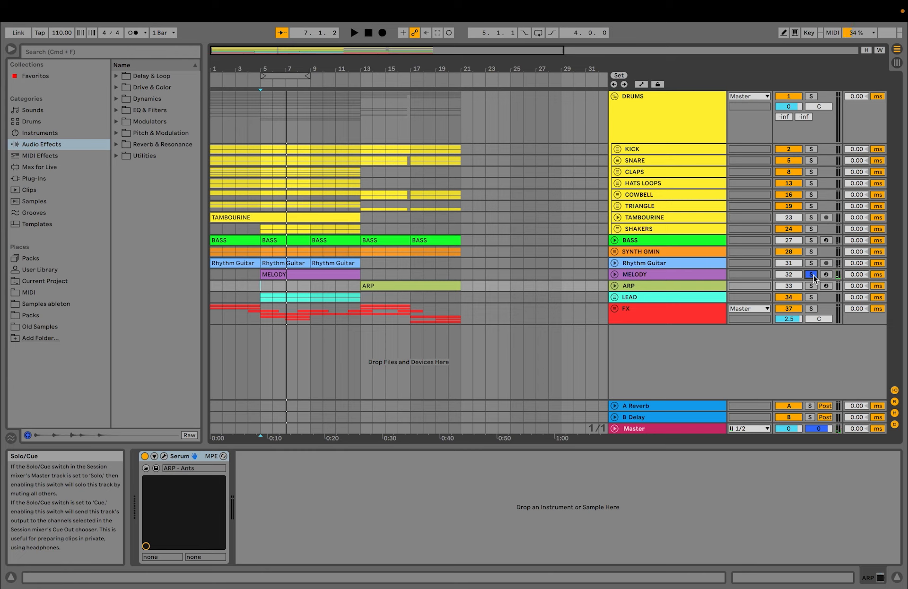
click(811, 274)
key(space)
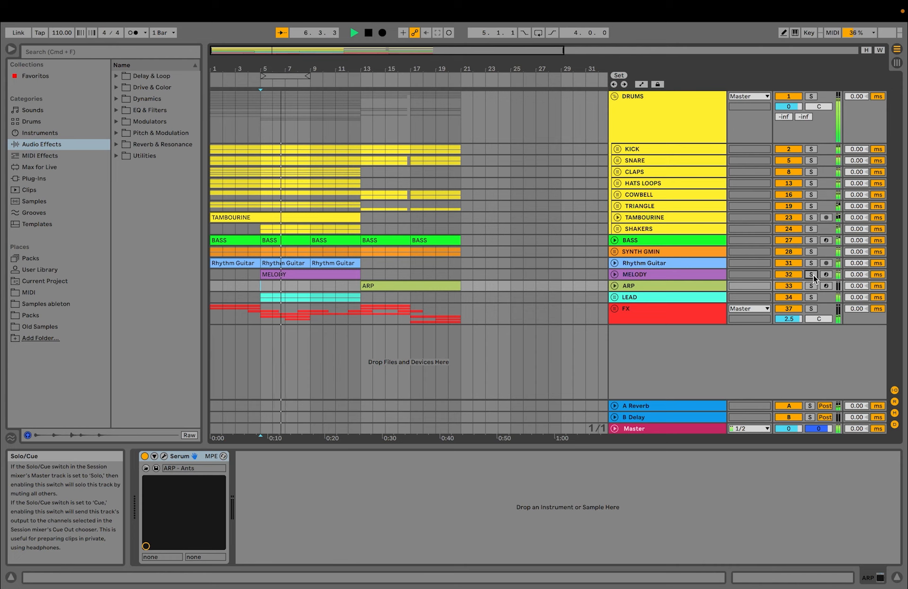
key(space)
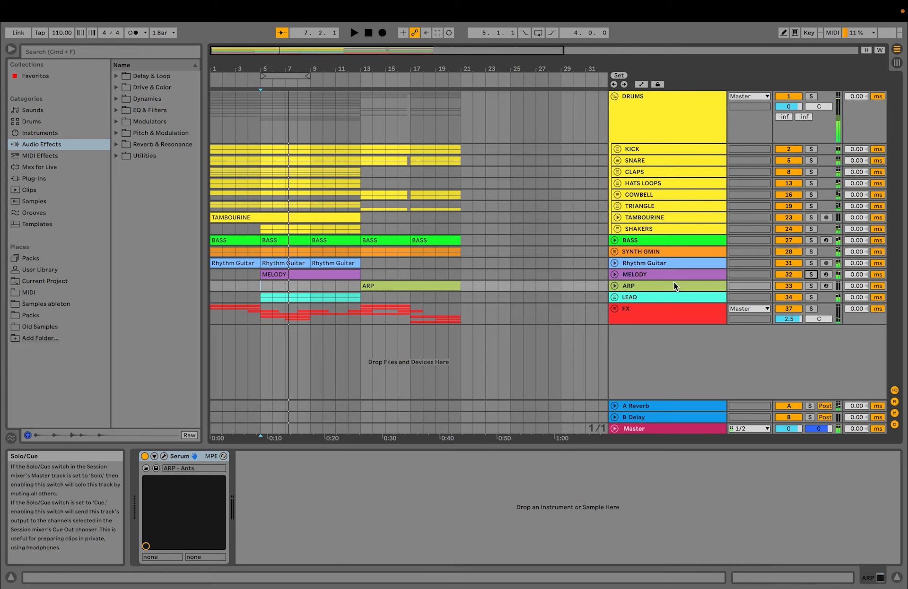
Unfold and heighten the MELODY track, view its clip's notes, and return to the track's devices.
click(614, 275)
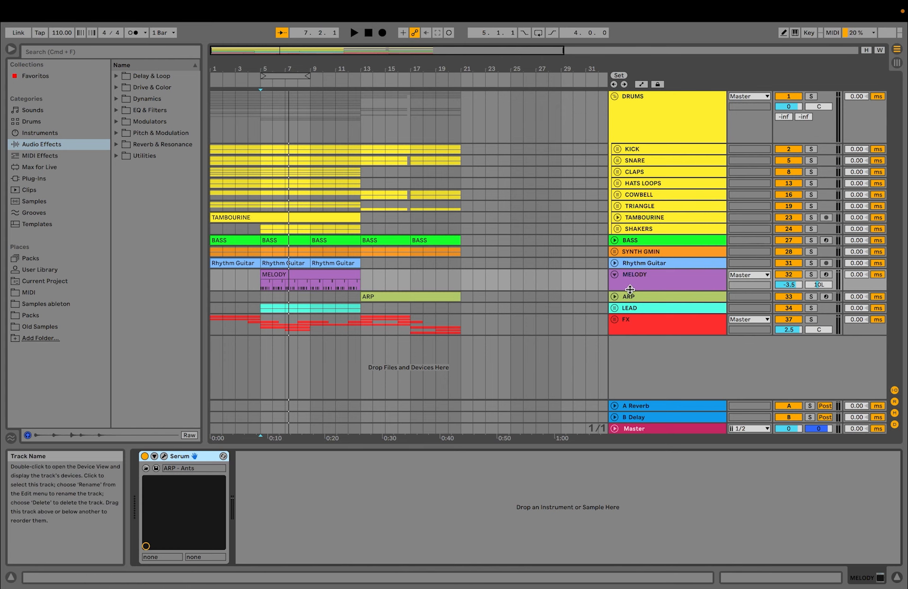
drag(625, 290, 625, 315)
double_click(294, 272)
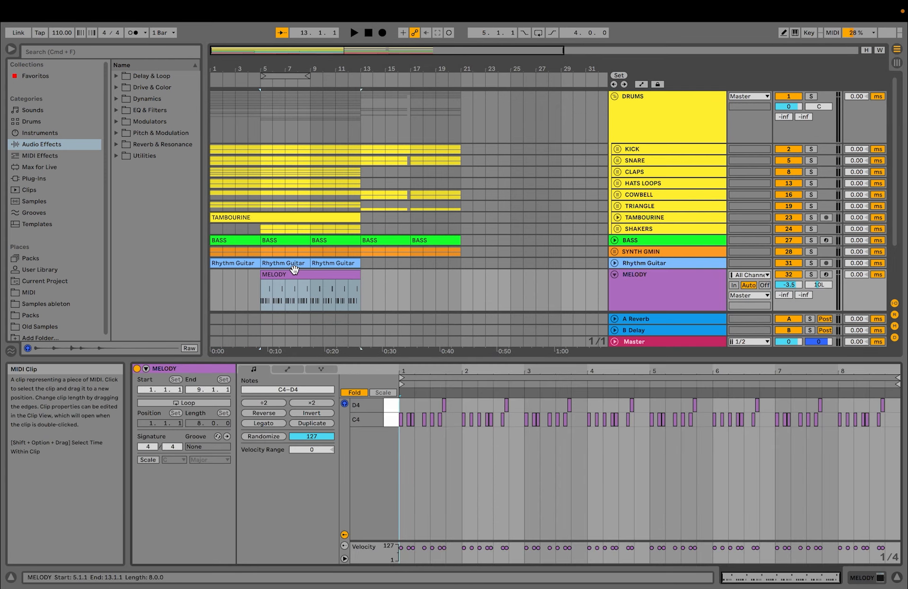
click(663, 285)
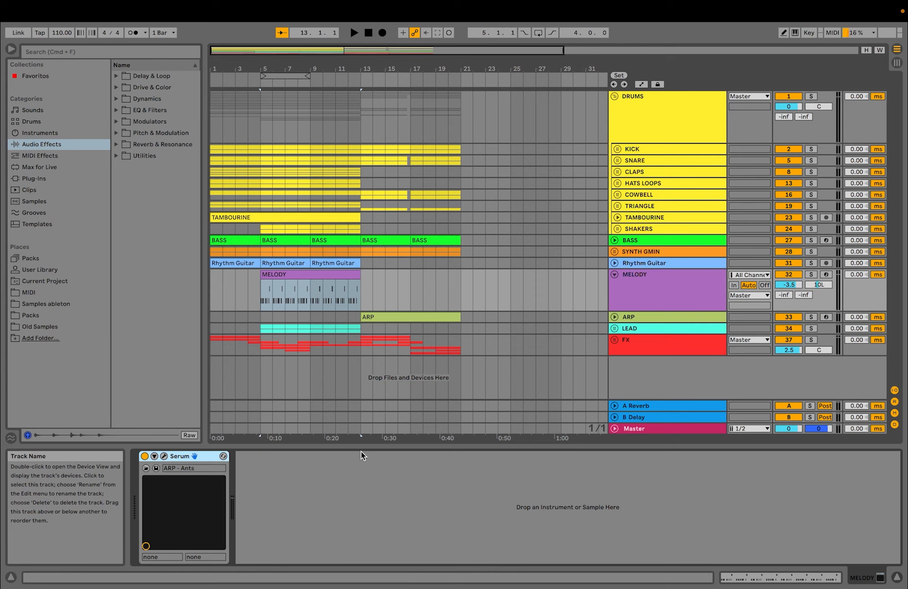
Play the full mix from the start of the MELODY clip at bar 5 and stop it.
click(631, 285)
click(263, 307)
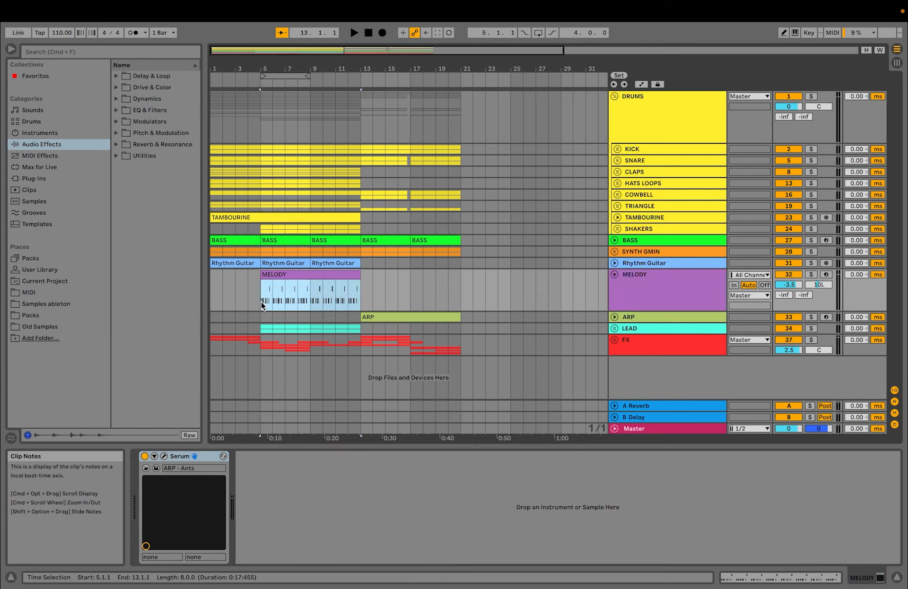
key(space)
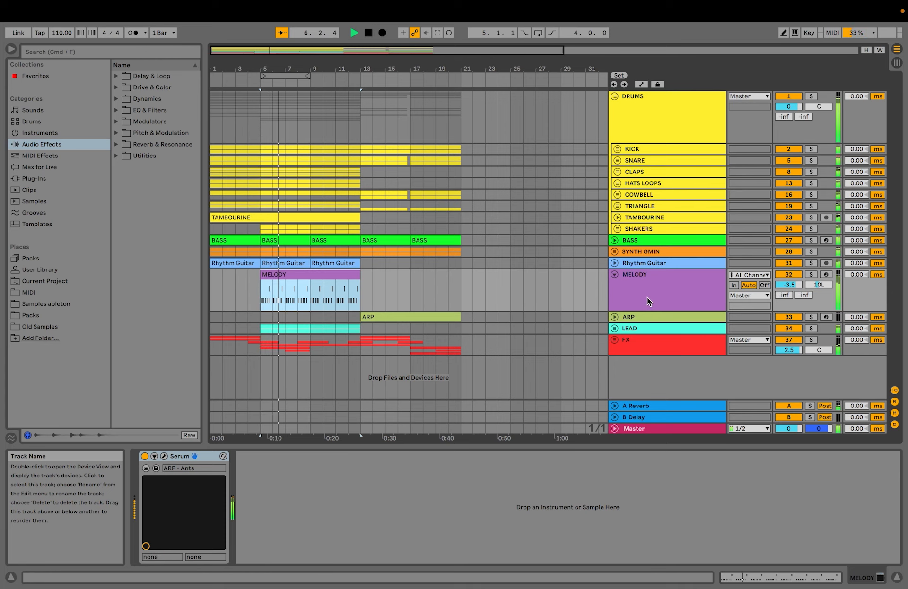
click(645, 303)
key(space)
Open the Serum editor of the MELODY track, arm the track to try the sound live, and close the editor.
click(164, 456)
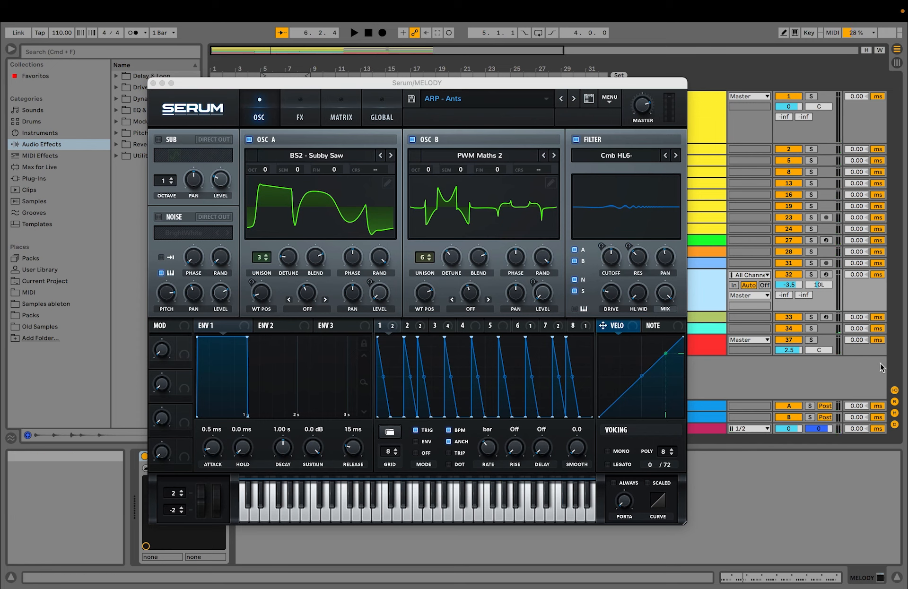
click(826, 275)
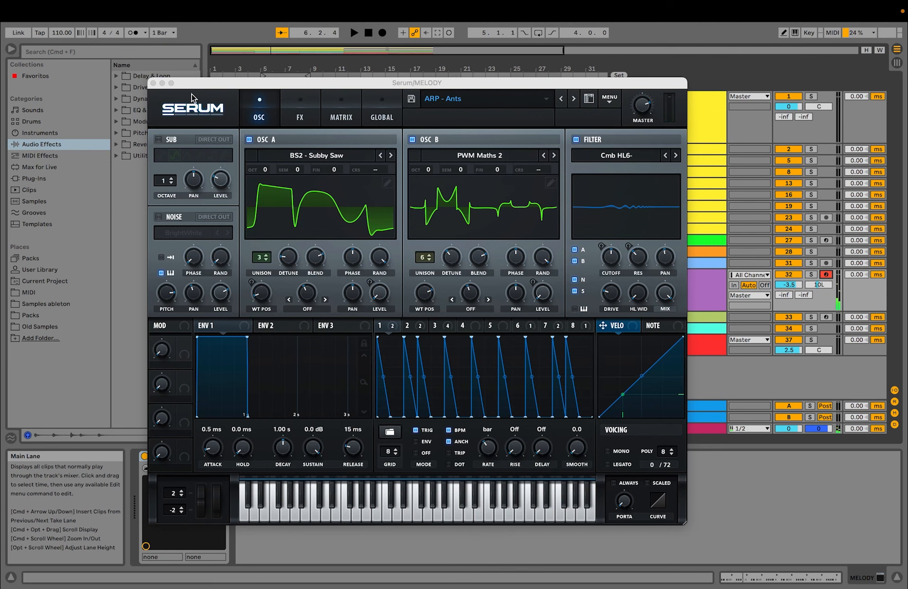
click(153, 83)
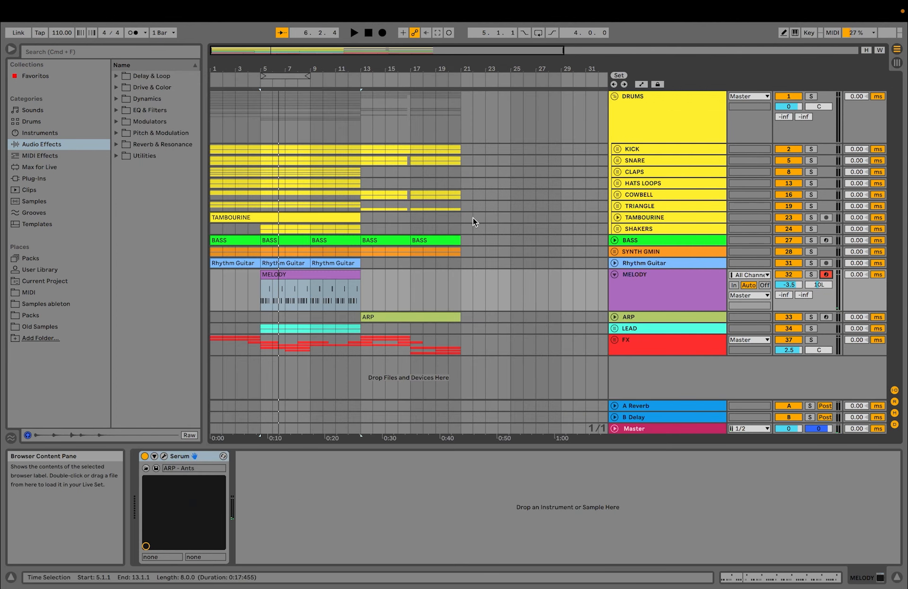
Fold the MELODY track, unfold the LEAD group, and listen to the group soloed from bar 5.
click(614, 275)
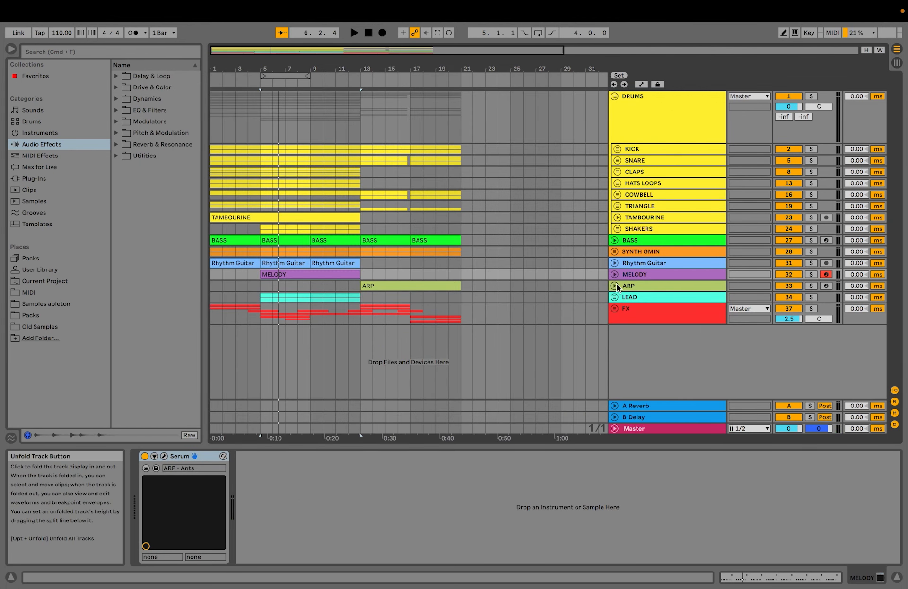
click(615, 286)
click(614, 286)
click(615, 297)
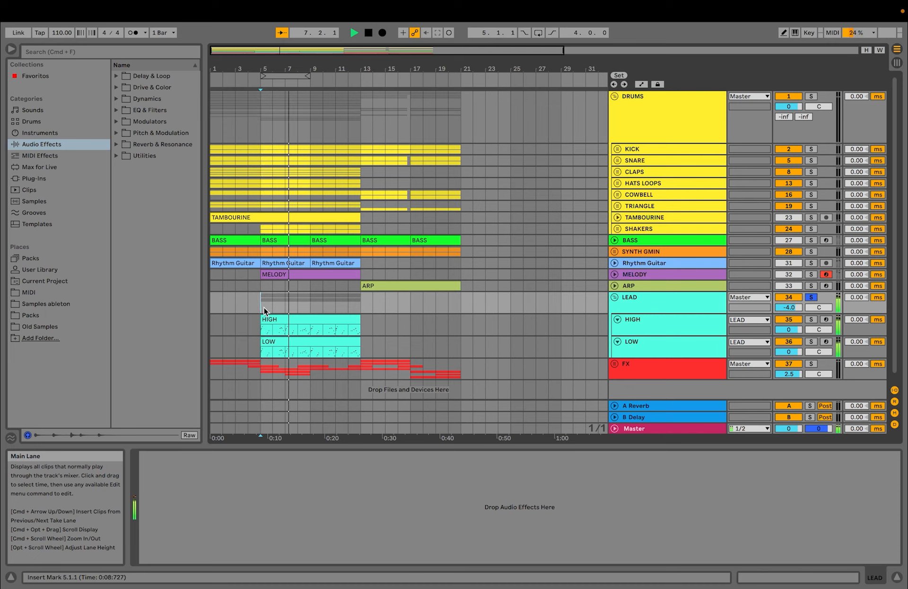
key(space)
Open the Serum editor of the HIGH track, inspect its oscillators and ENV 1, and close the editor.
click(659, 332)
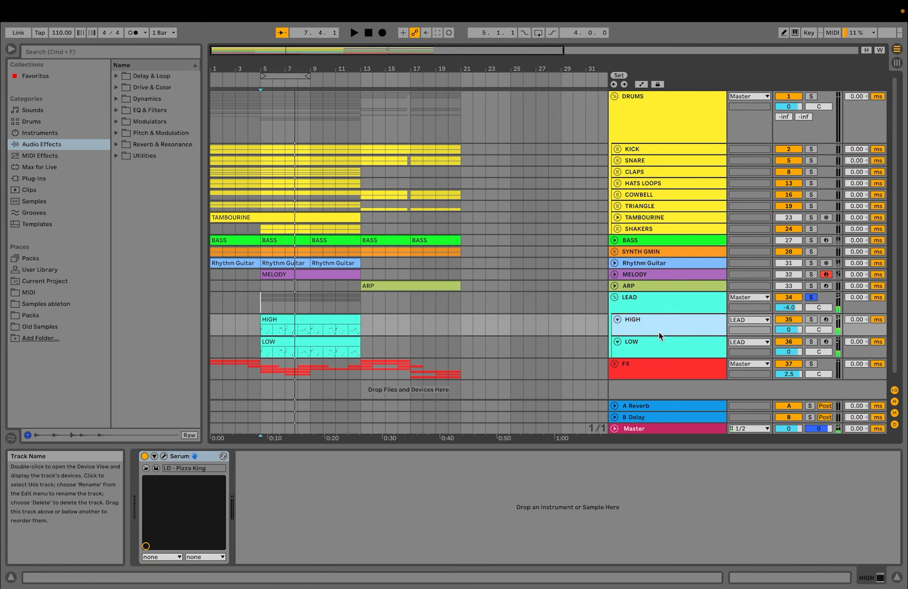
click(164, 457)
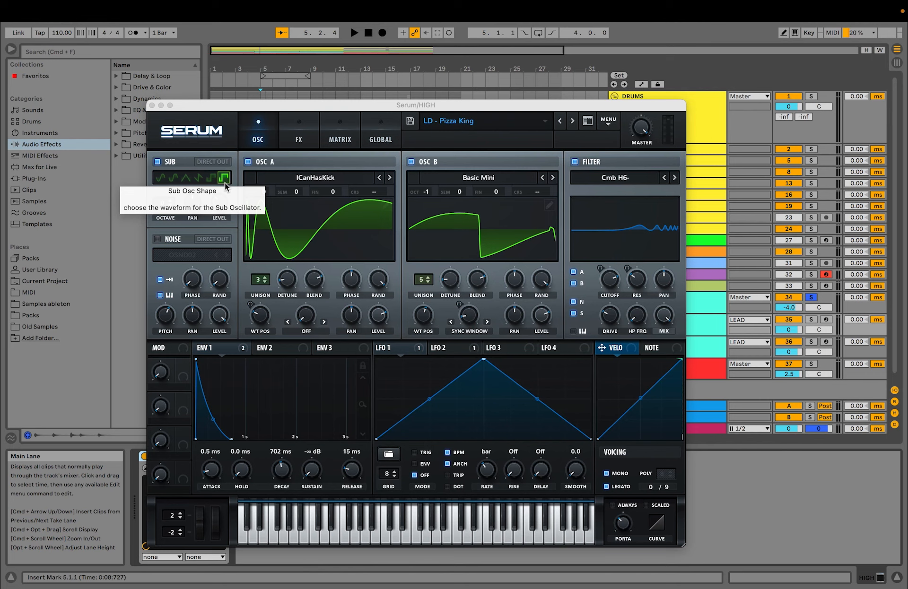
click(243, 350)
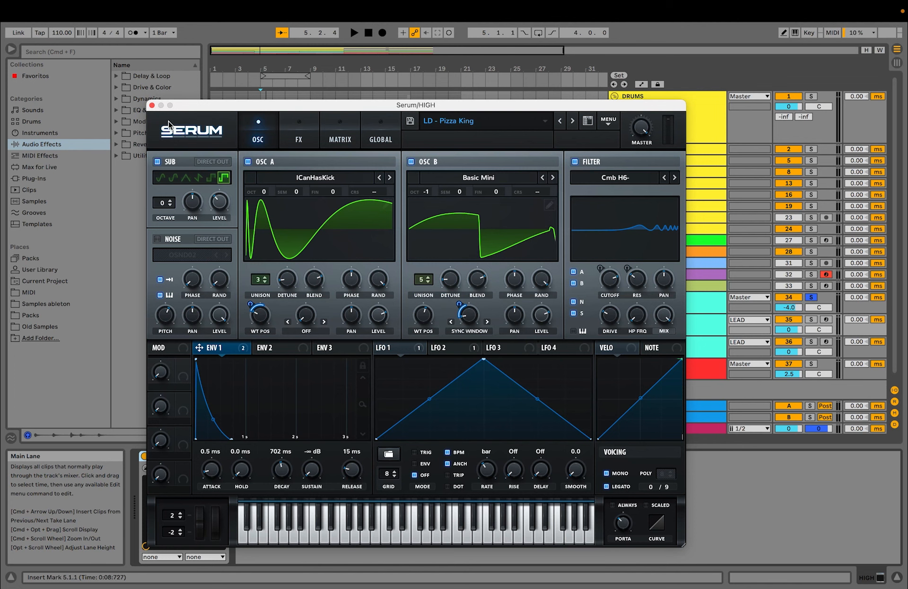
click(152, 105)
Compare the LEAD layers from bar 5 by playing the whole group and soloing HIGH and LOW individually.
key(space)
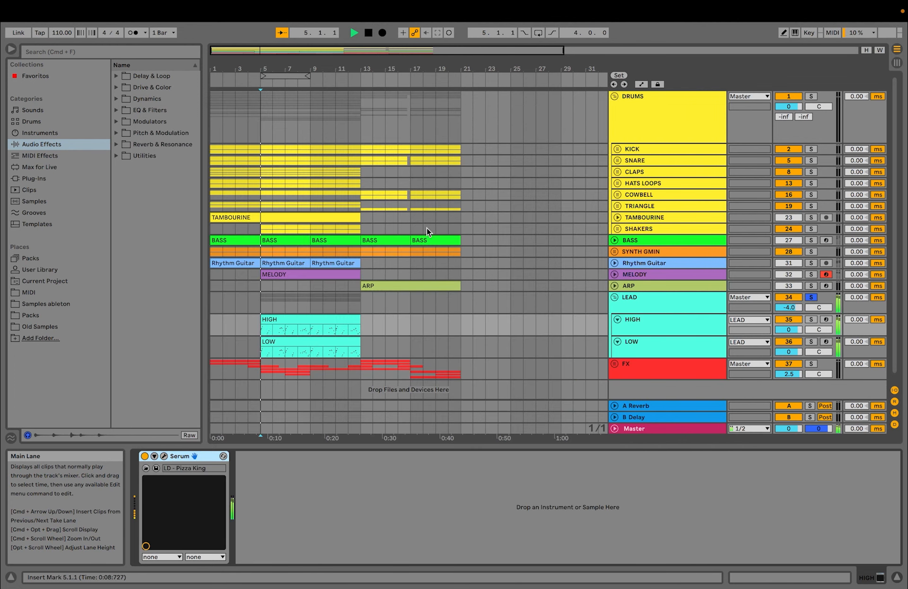
key(space)
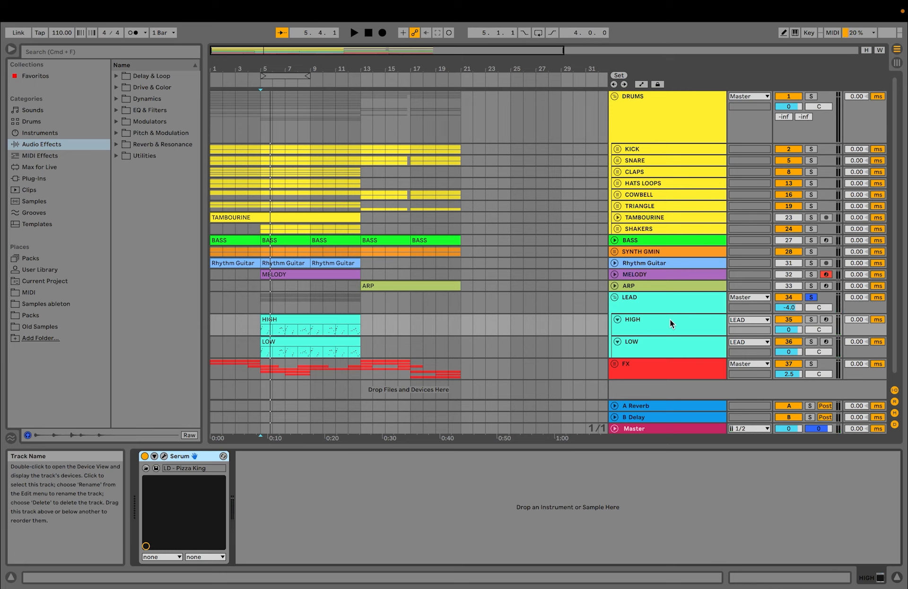
click(811, 321)
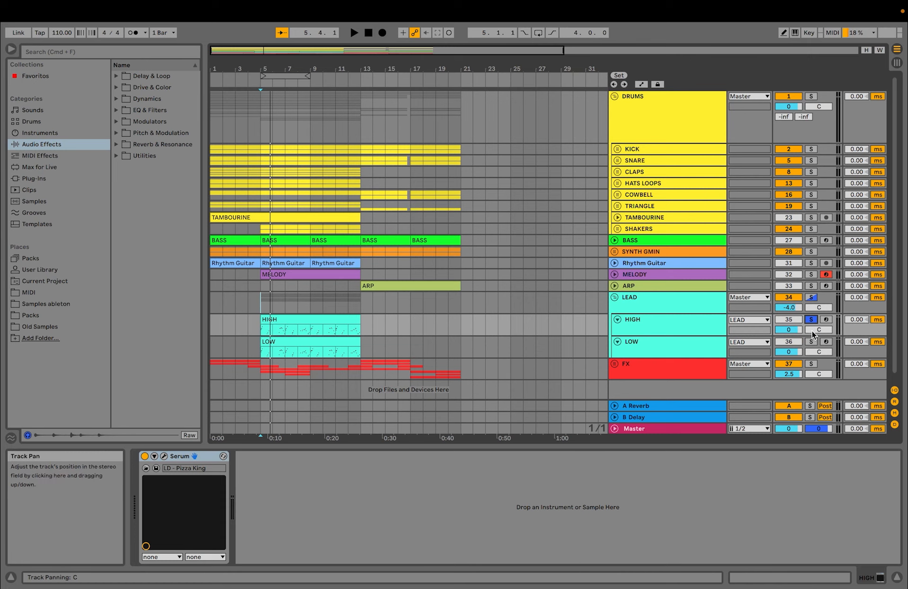
key(space)
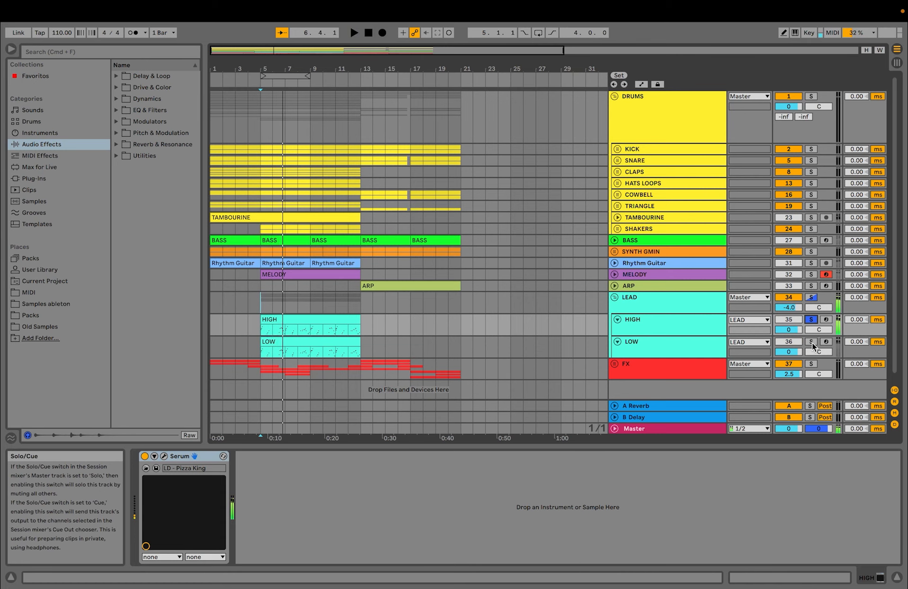
scroll(804, 350, down, 1)
click(811, 336)
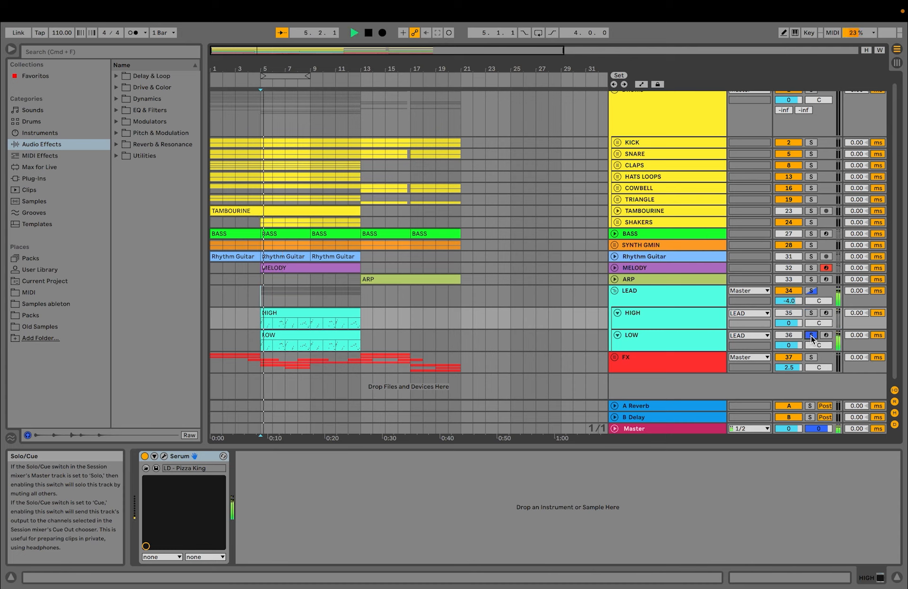